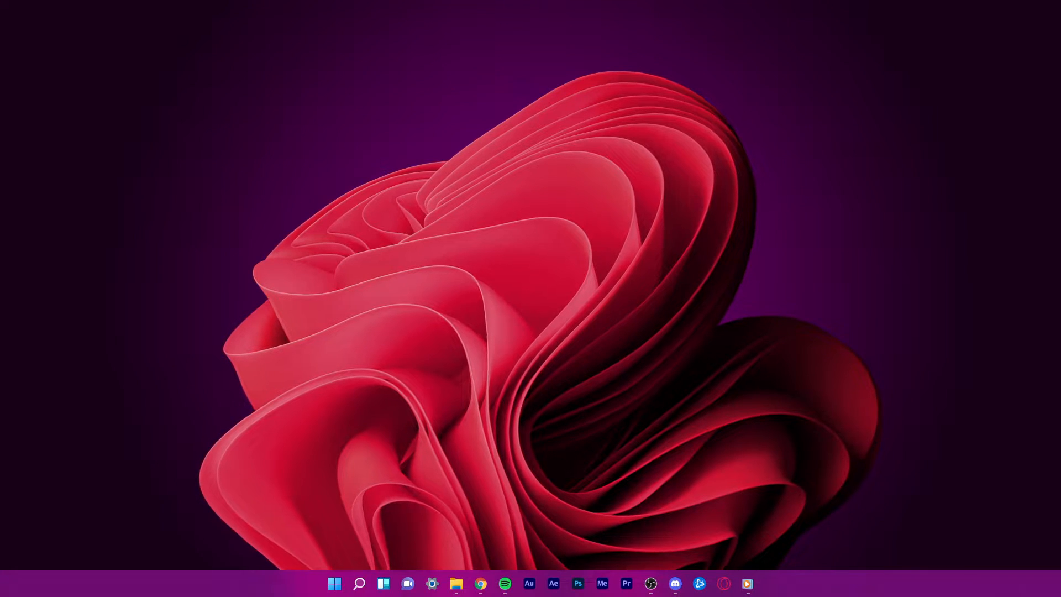
Step: Open the Windows Sound settings
{"action": "key", "text": "super+i"}
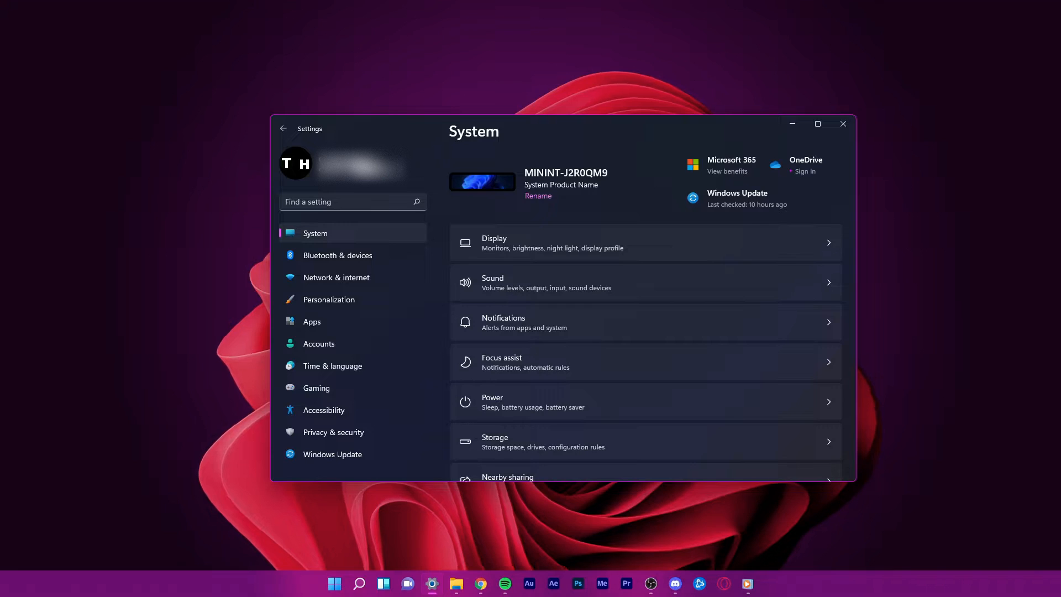
{"action": "left_click", "coordinate": [568, 279]}
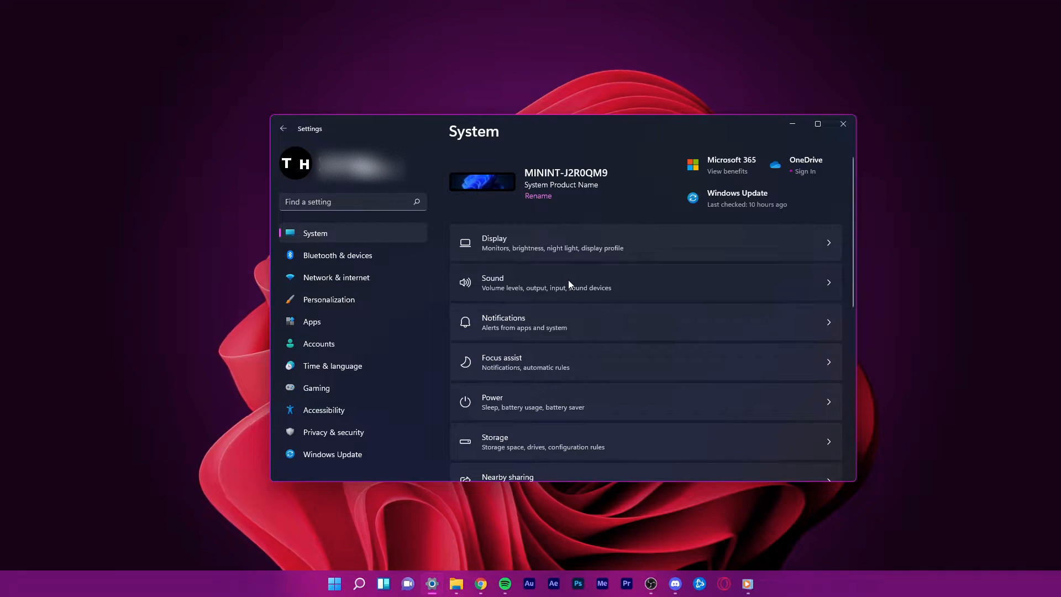
{"action": "key", "text": "super"}
{"action": "type", "text": "sound"}
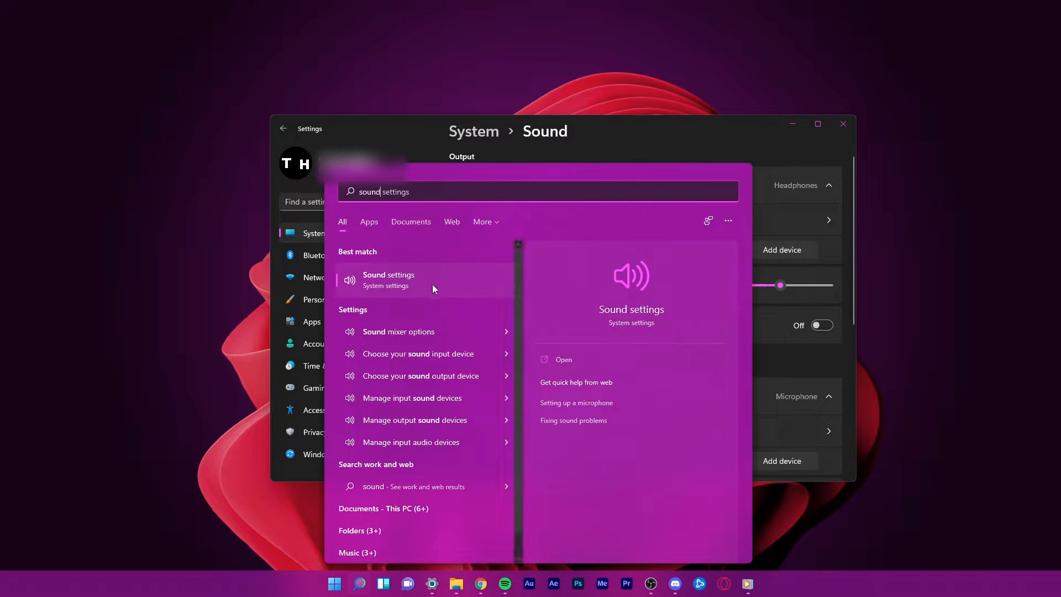
{"action": "left_click", "coordinate": [387, 280]}
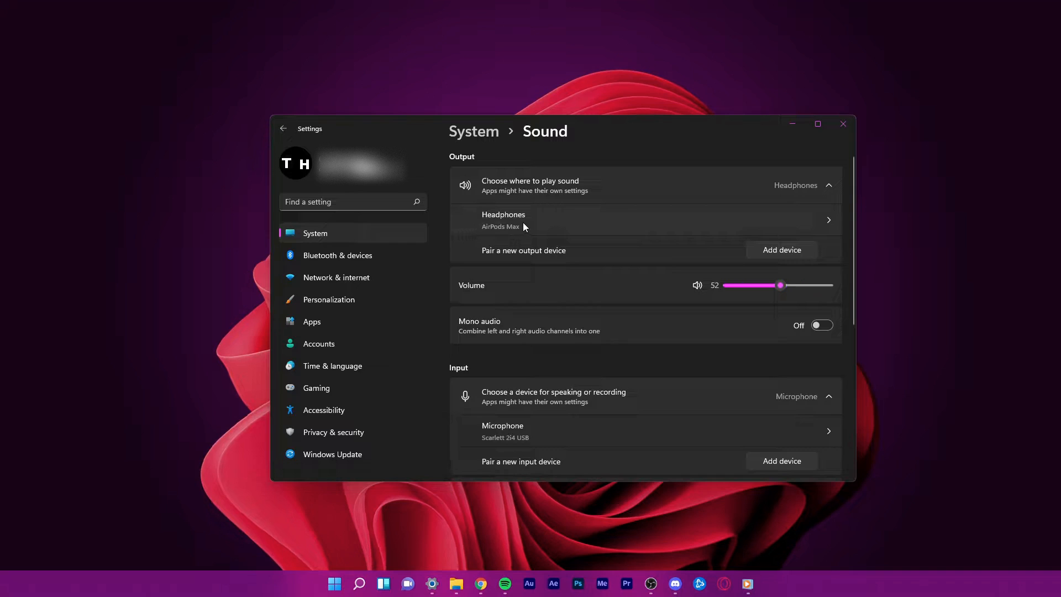
Step: Check the audio permission and input settings of the Scarlett 2i4 USB microphone, and return to the Sound settings
{"action": "scroll", "coordinate": [523, 222], "scroll_direction": "down", "scroll_amount": 2}
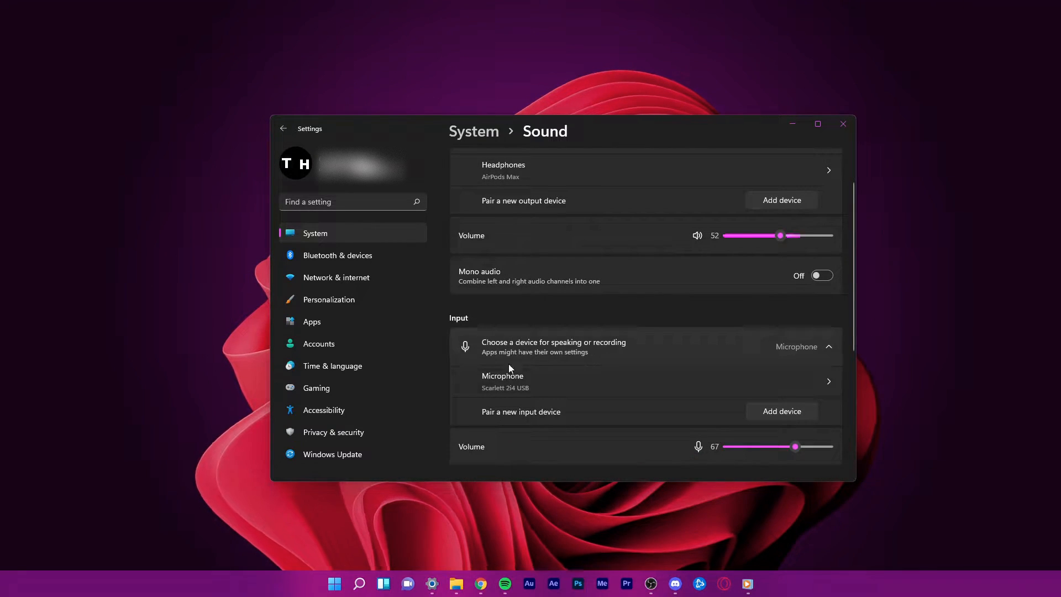
{"action": "left_click", "coordinate": [503, 378]}
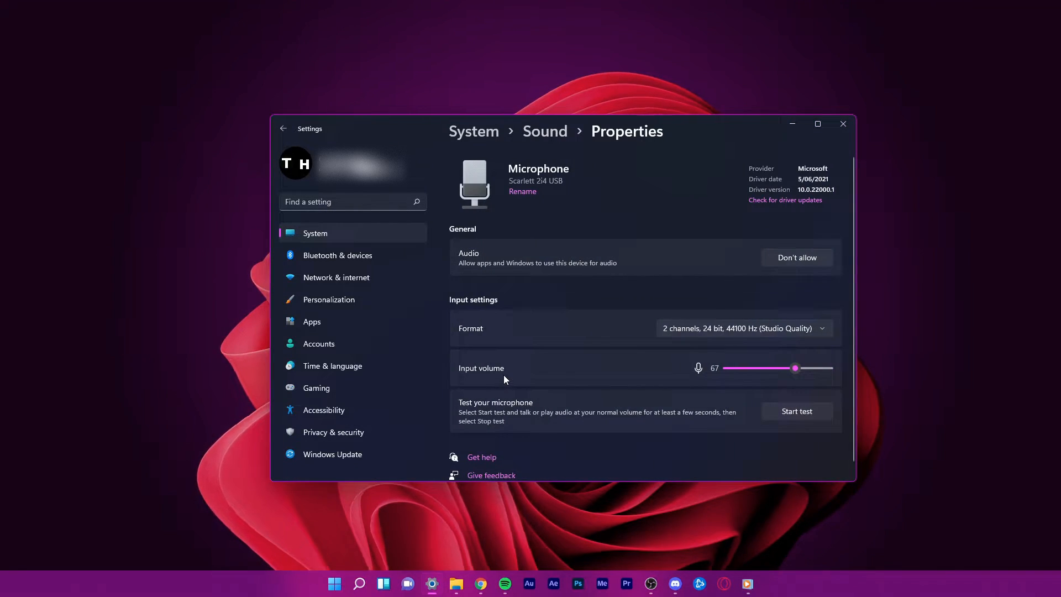
{"action": "left_click", "coordinate": [798, 263]}
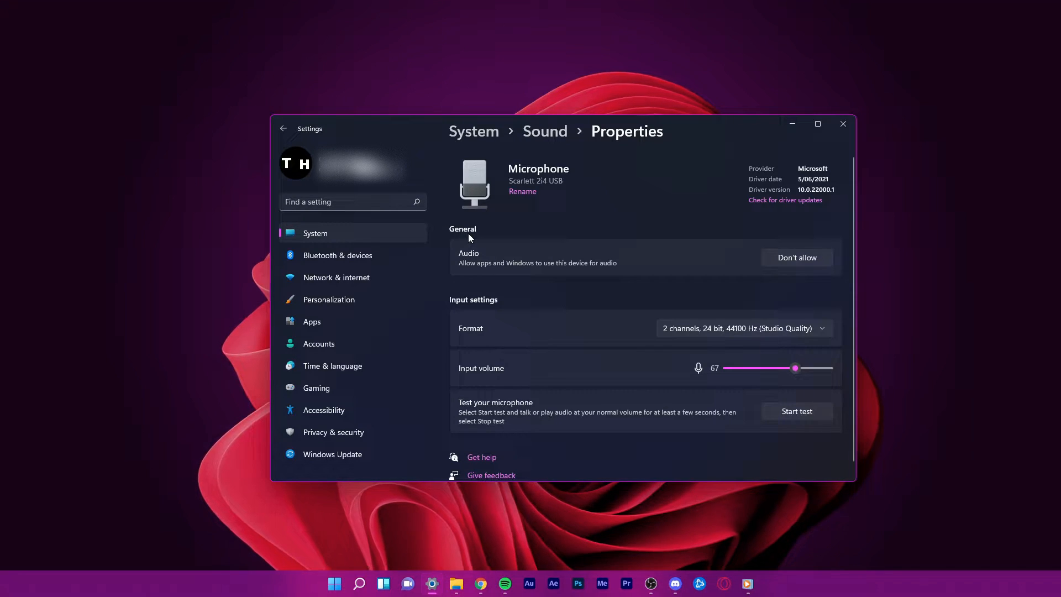
{"action": "key", "text": "alt+Left"}
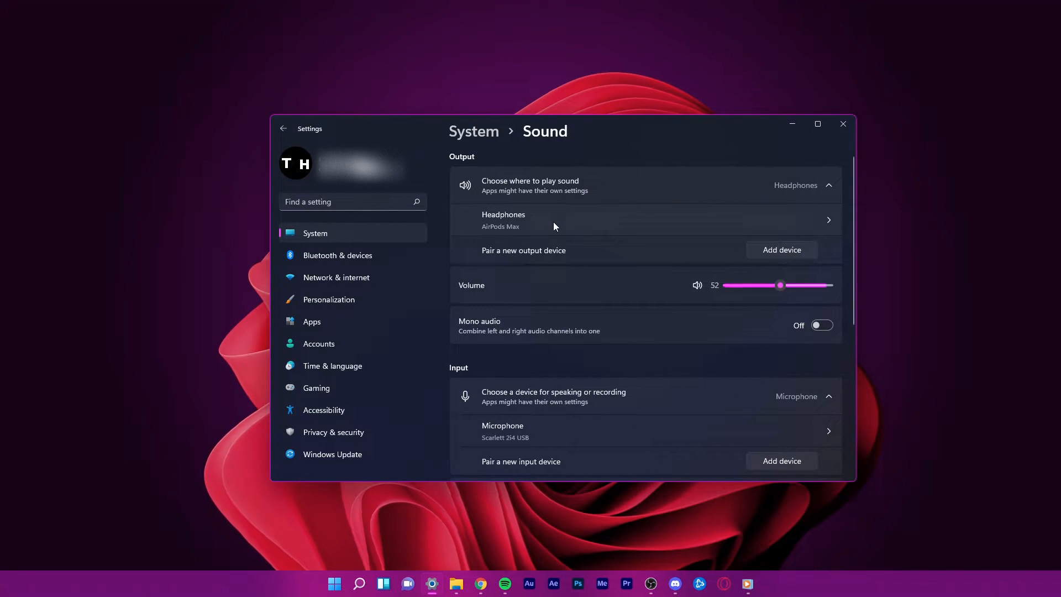
Step: Review the AirPods Max headphones' output properties down to the Enhance audio option, and return to the Sound settings
{"action": "left_click", "coordinate": [553, 224]}
{"action": "scroll", "coordinate": [564, 237], "scroll_direction": "down", "scroll_amount": 5}
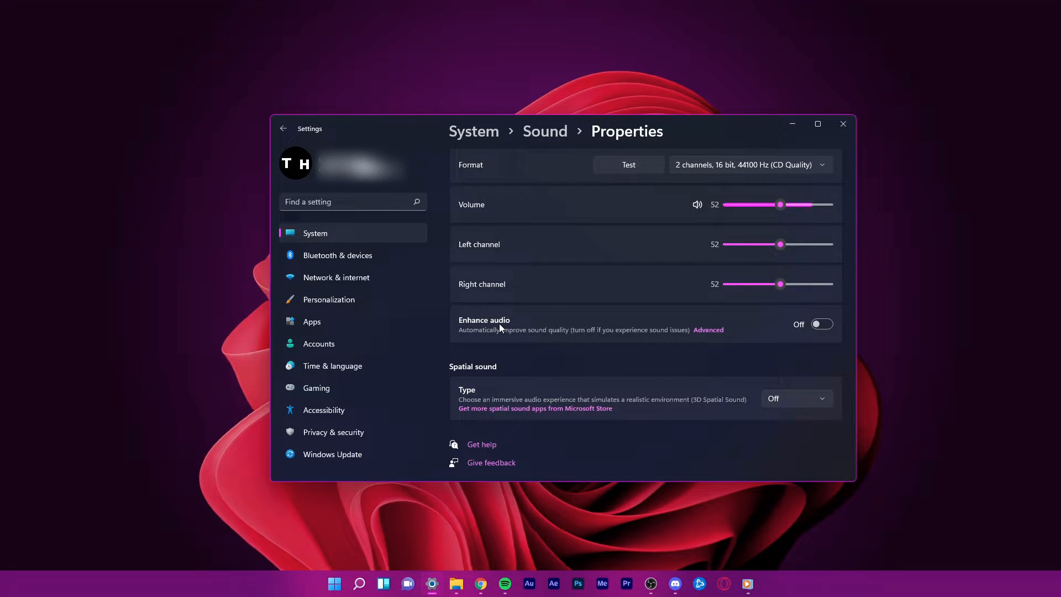
{"action": "key", "text": "alt+Left"}
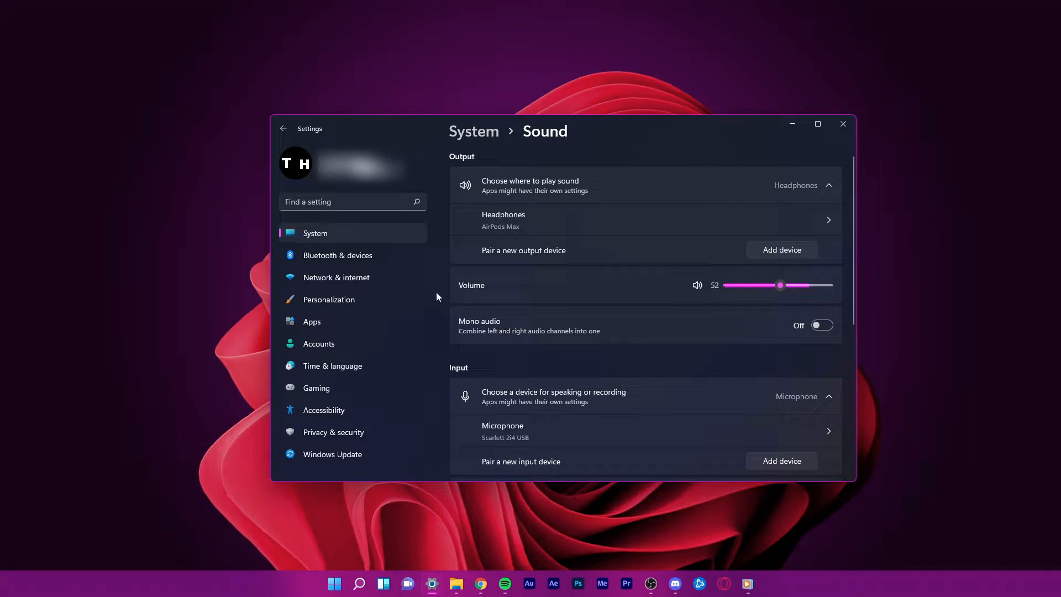
Step: Open the additional sound settings dialog and place it over the middle of the Settings window
{"action": "scroll", "coordinate": [438, 256], "scroll_direction": "down", "scroll_amount": 5}
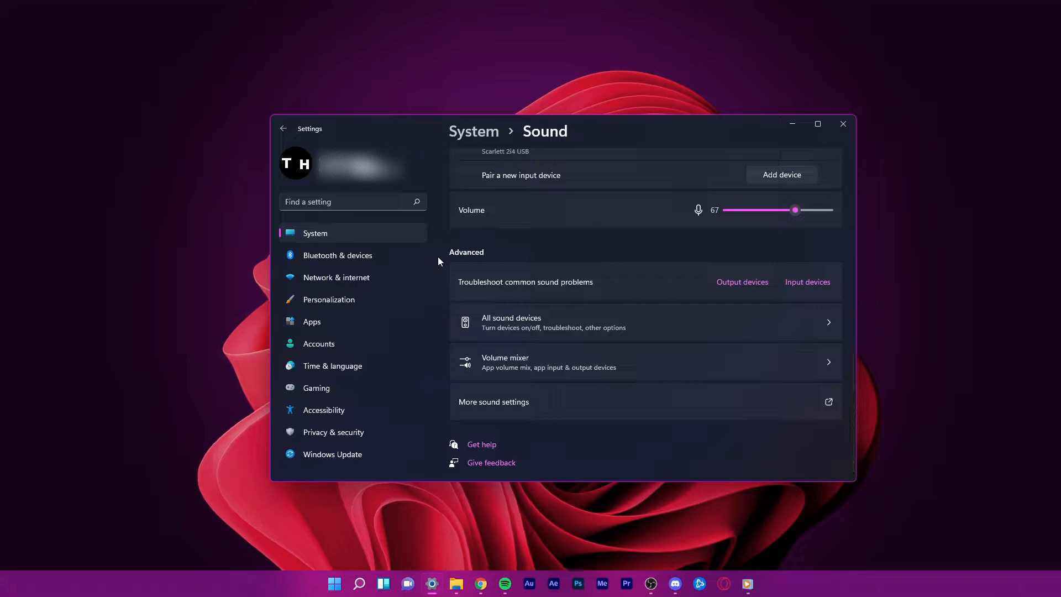
{"action": "left_click", "coordinate": [486, 407]}
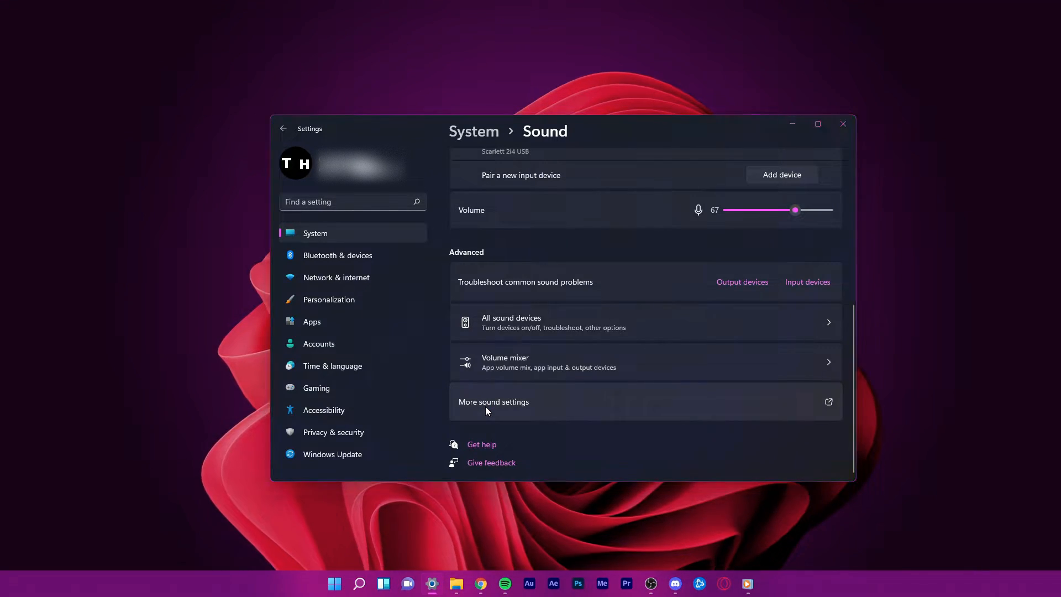
{"action": "left_click_drag", "start_coordinate": [202, 201], "coordinate": [584, 202]}
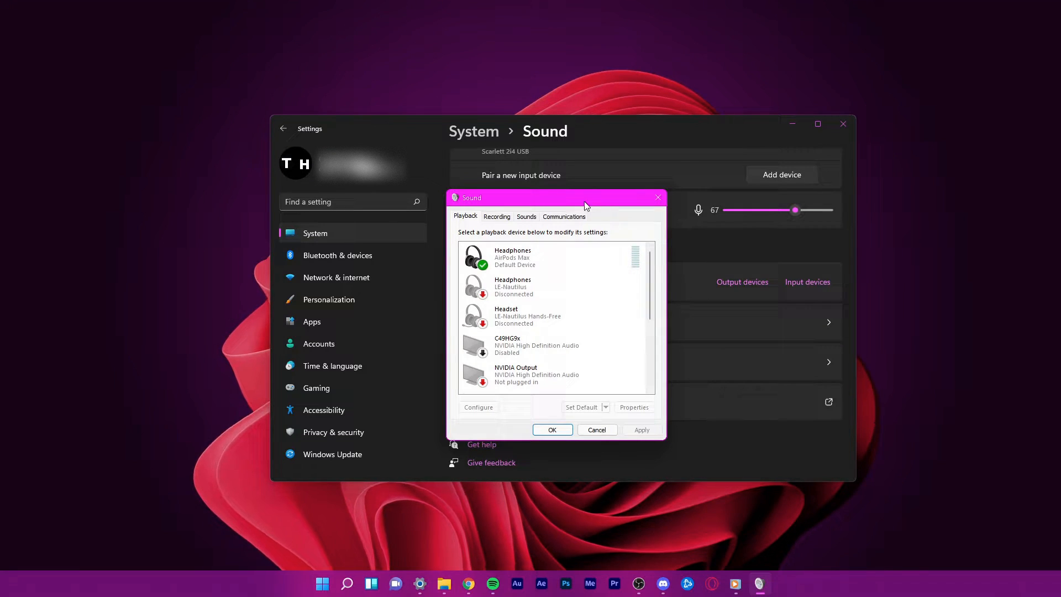
Step: Review the default format and exclusive mode options of the AirPods Max playback device, and close its properties
{"action": "right_click", "coordinate": [532, 287]}
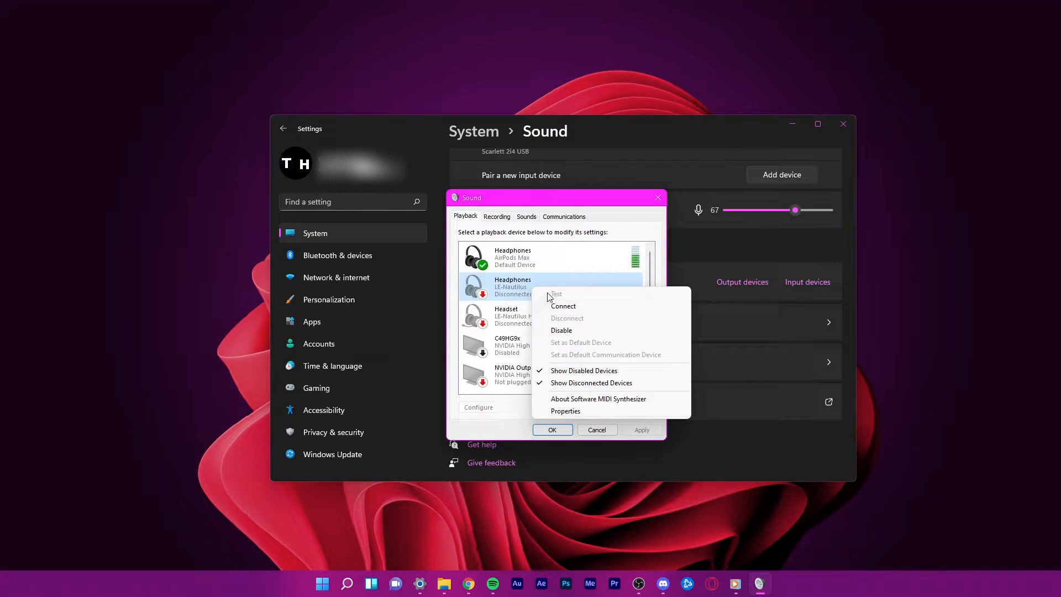
{"action": "left_click", "coordinate": [524, 284]}
{"action": "double_click", "coordinate": [565, 253]}
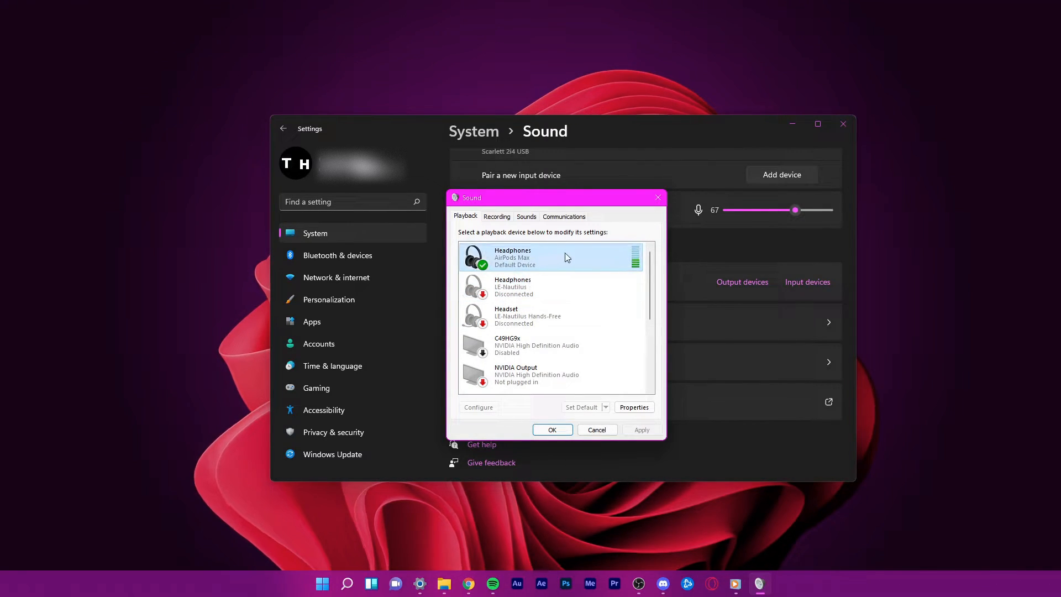
{"action": "left_click_drag", "start_coordinate": [567, 240], "coordinate": [555, 205]}
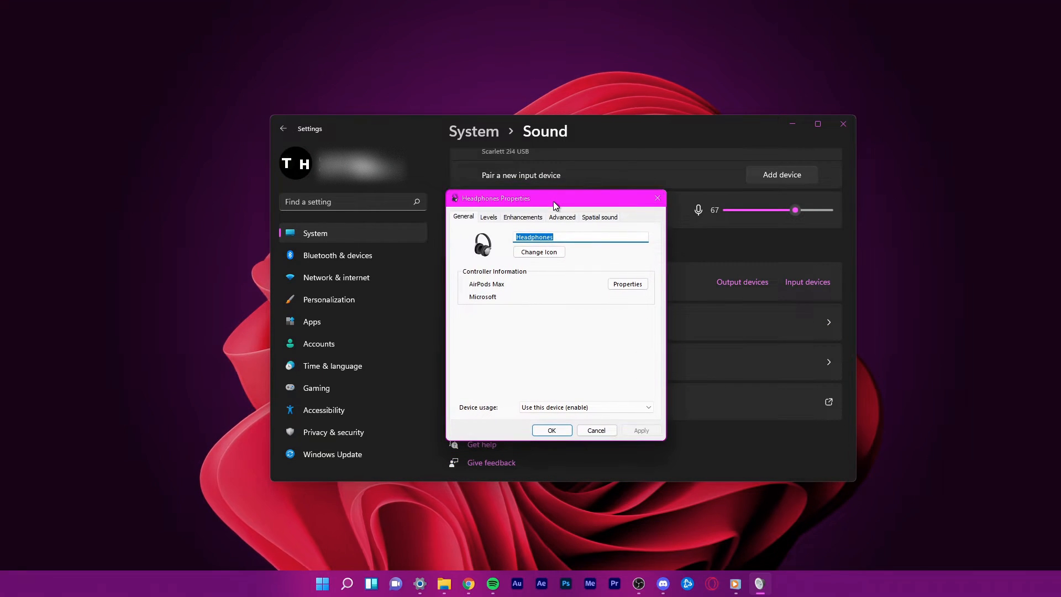
{"action": "left_click", "coordinate": [561, 217]}
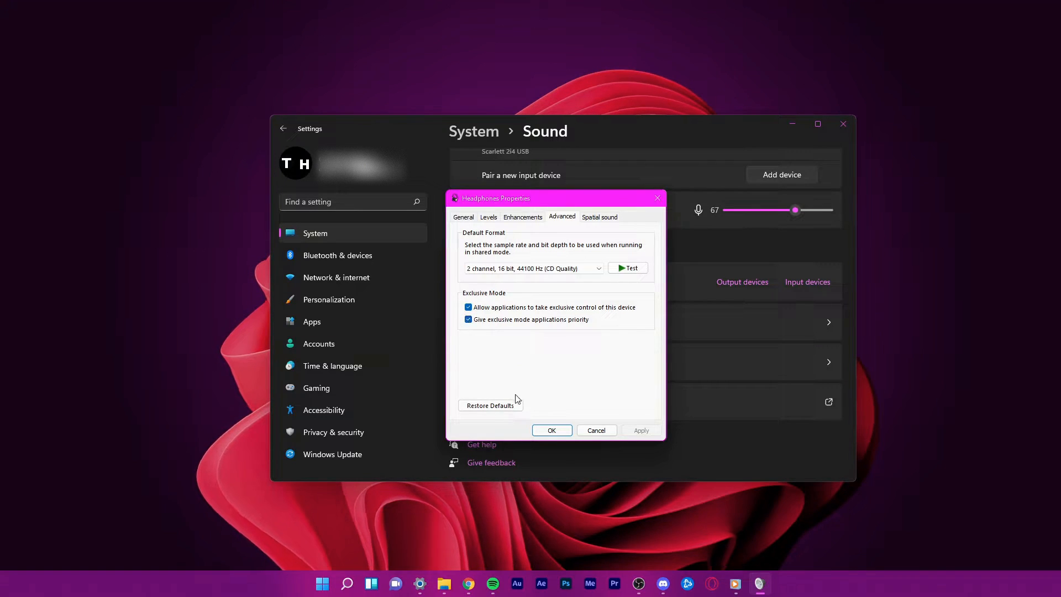
{"action": "left_click", "coordinate": [554, 431]}
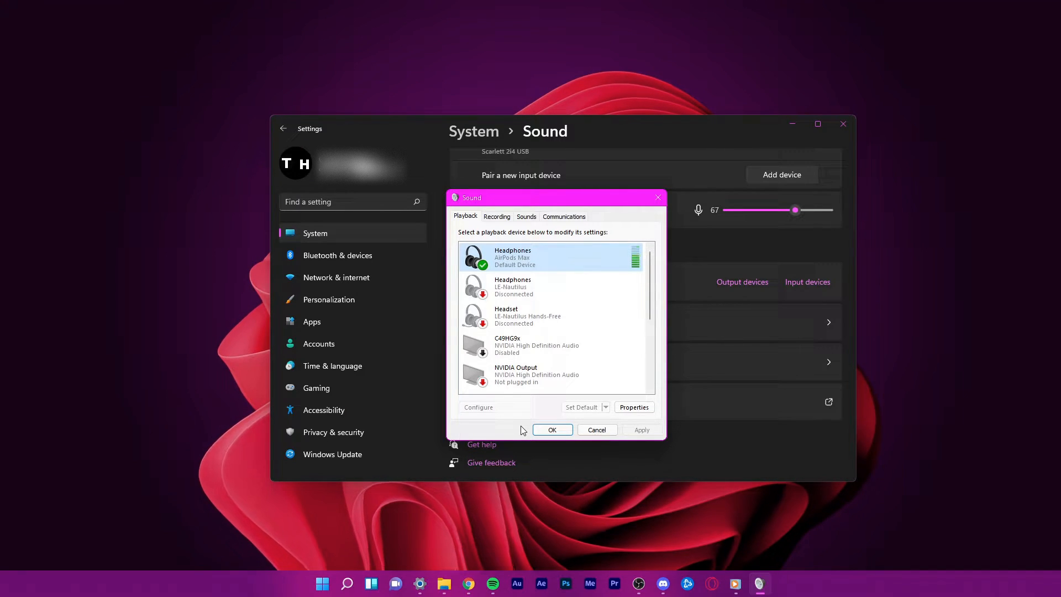
Step: Open the properties of the Scarlett 2i4 USB recording device and set its usage to "Use this device (enable)"
{"action": "left_click", "coordinate": [494, 219]}
{"action": "scroll", "coordinate": [501, 290], "scroll_direction": "down", "scroll_amount": 3}
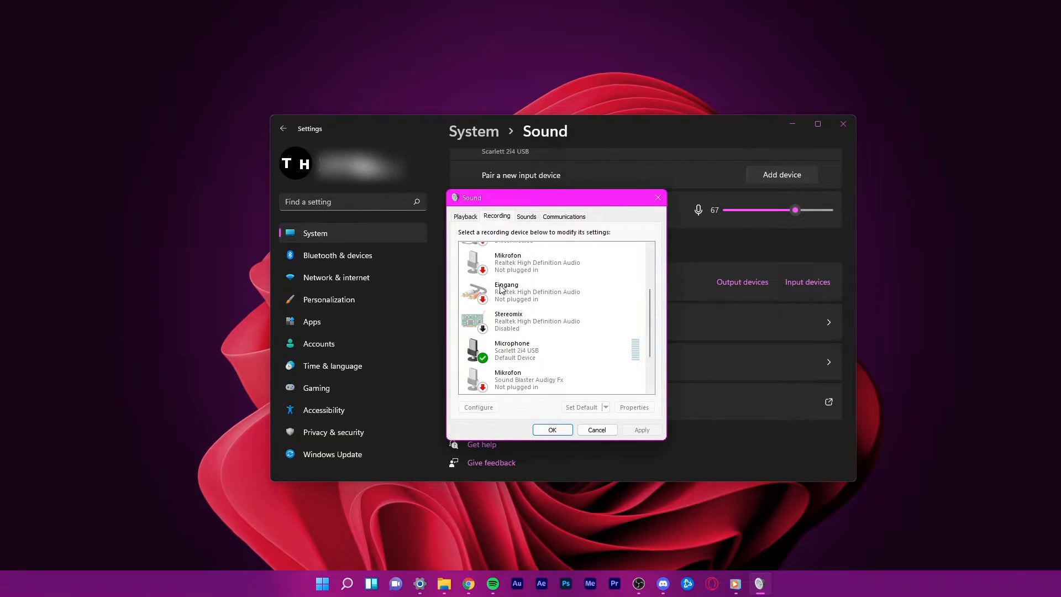
{"action": "double_click", "coordinate": [513, 363]}
{"action": "left_click_drag", "start_coordinate": [507, 243], "coordinate": [487, 198]}
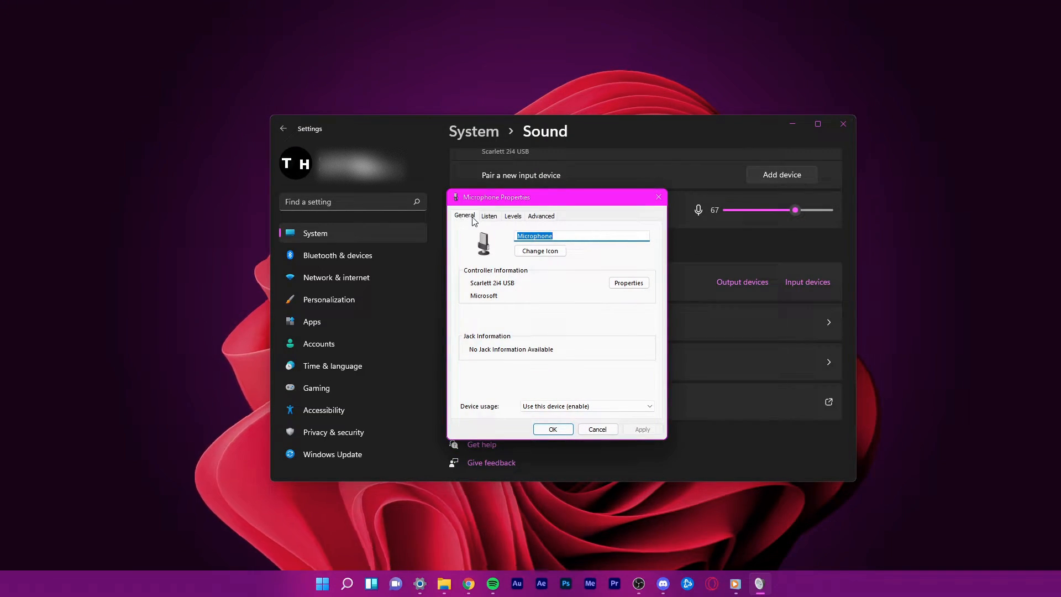
{"action": "left_click", "coordinate": [588, 406]}
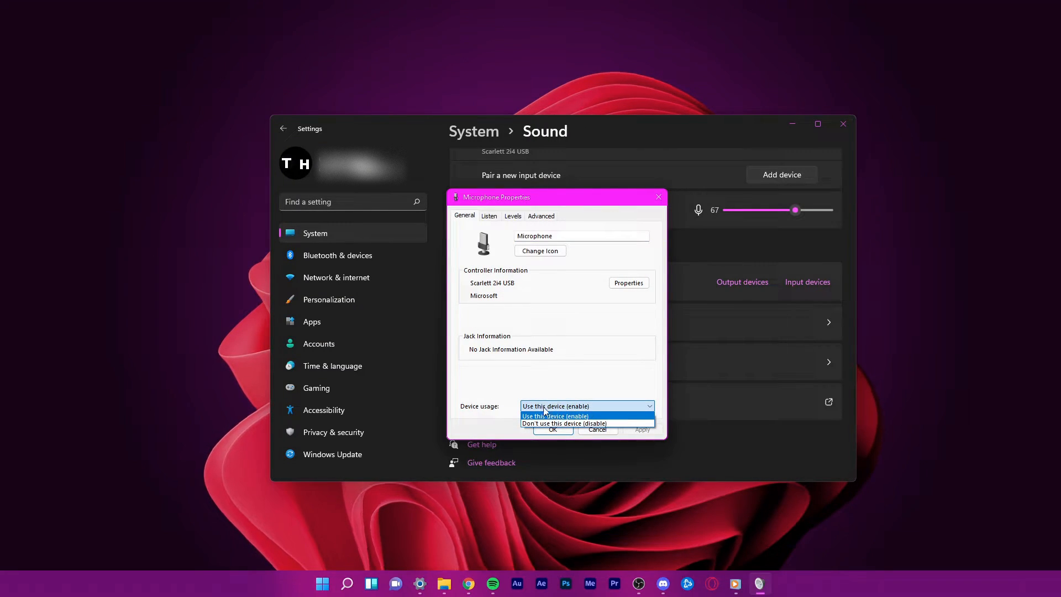
{"action": "left_click", "coordinate": [545, 415]}
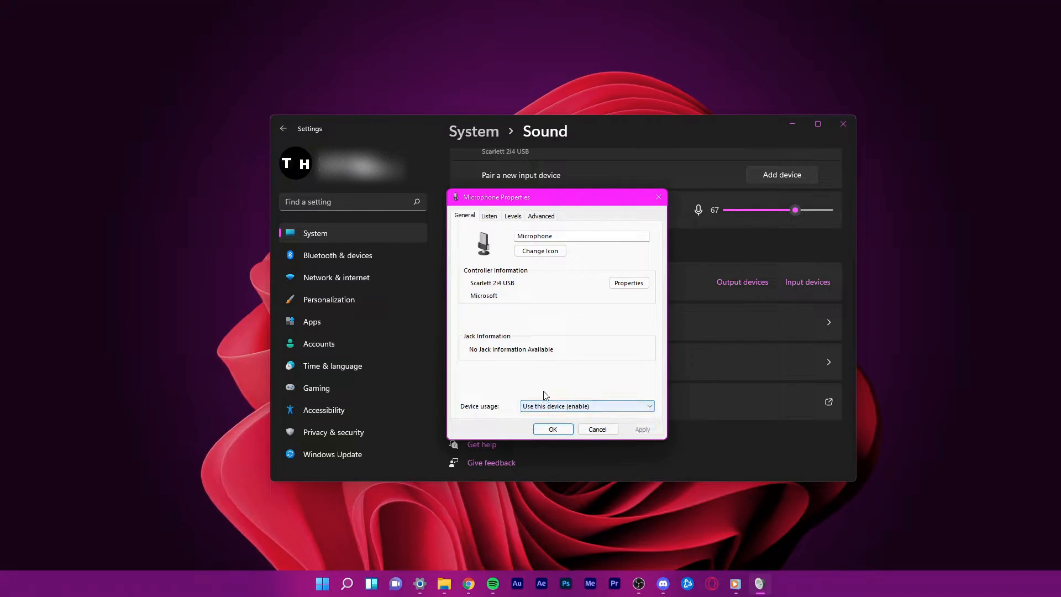
Step: Check the microphone's listen, level, default format and exclusive mode settings, and accept both open sound dialogs
{"action": "left_click", "coordinate": [489, 216]}
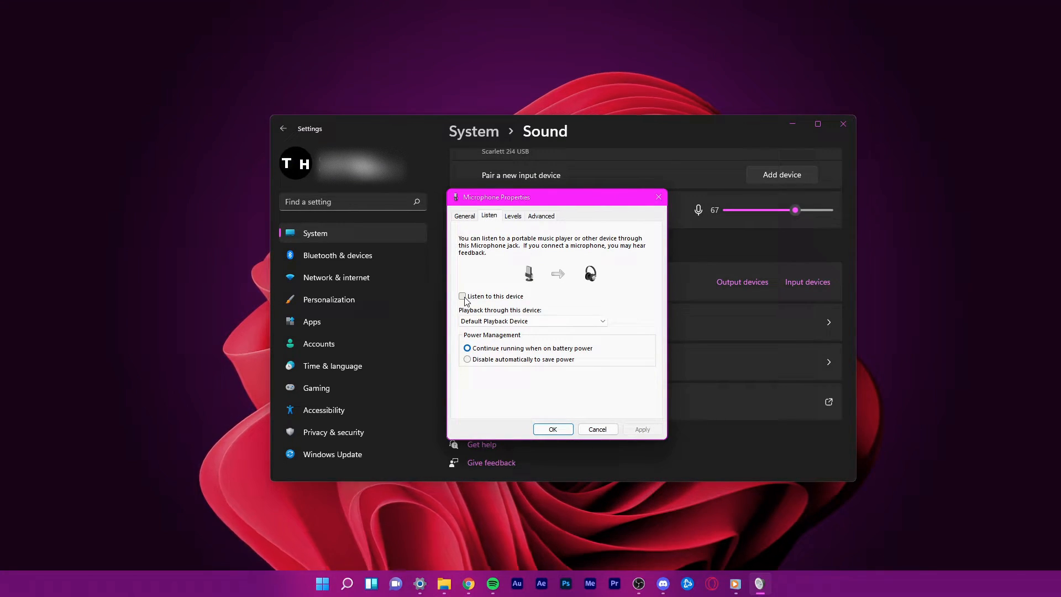
{"action": "left_click", "coordinate": [512, 216]}
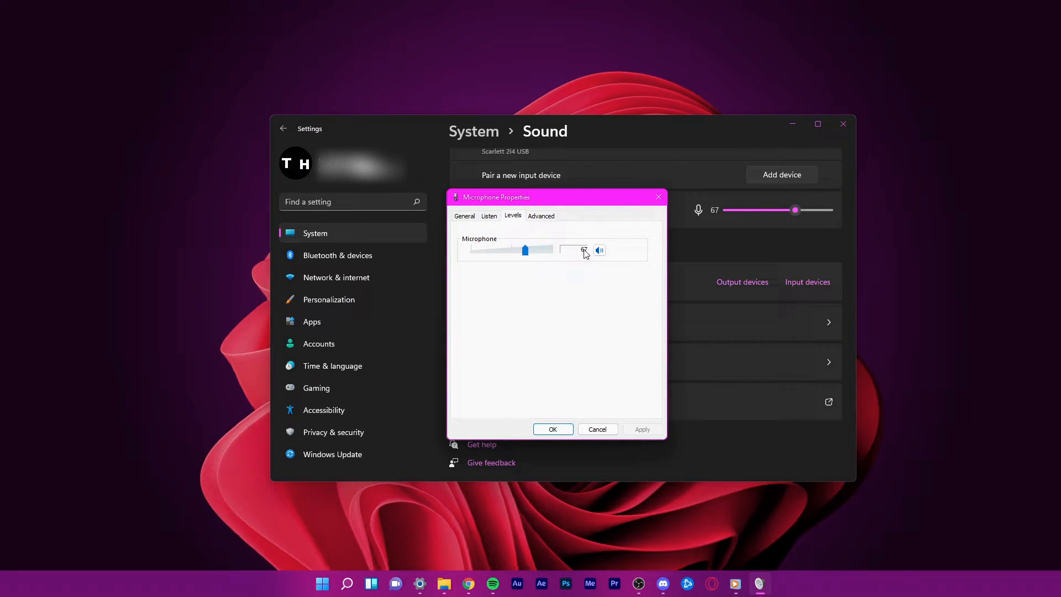
{"action": "left_click", "coordinate": [541, 216]}
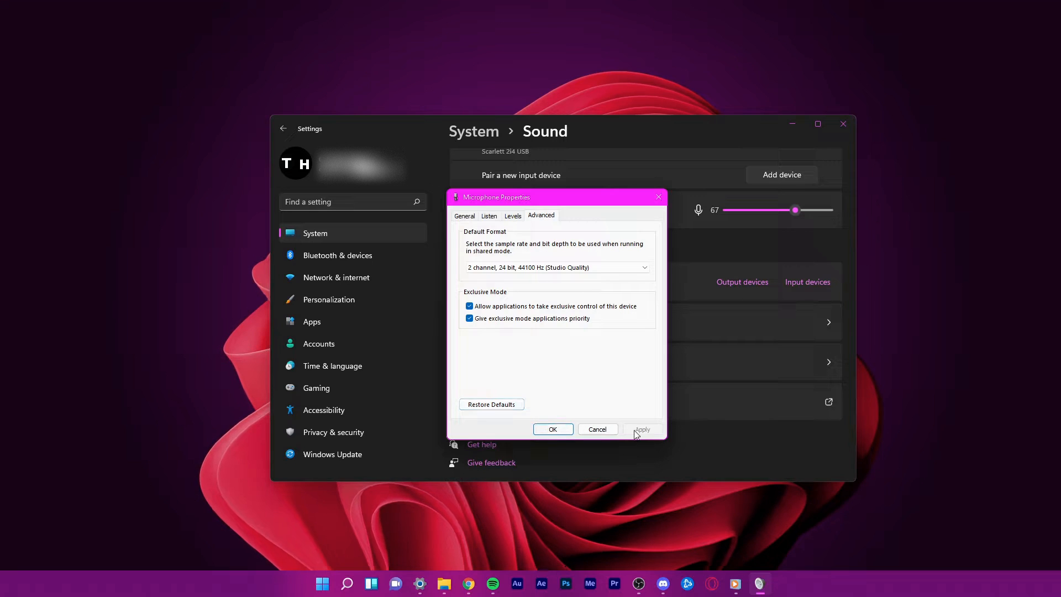
{"action": "left_click", "coordinate": [569, 431]}
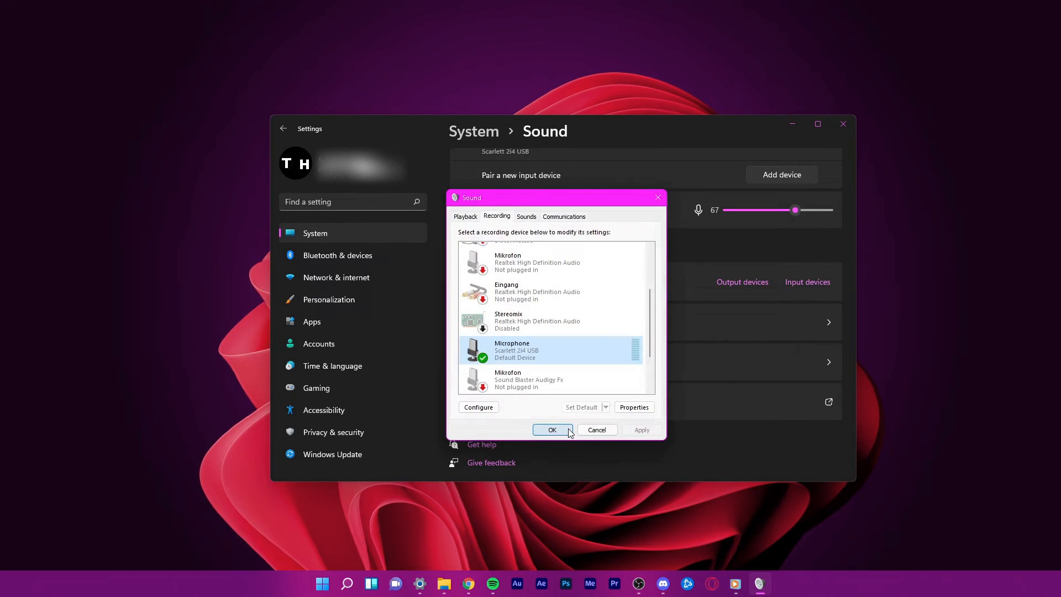
{"action": "left_click", "coordinate": [569, 431]}
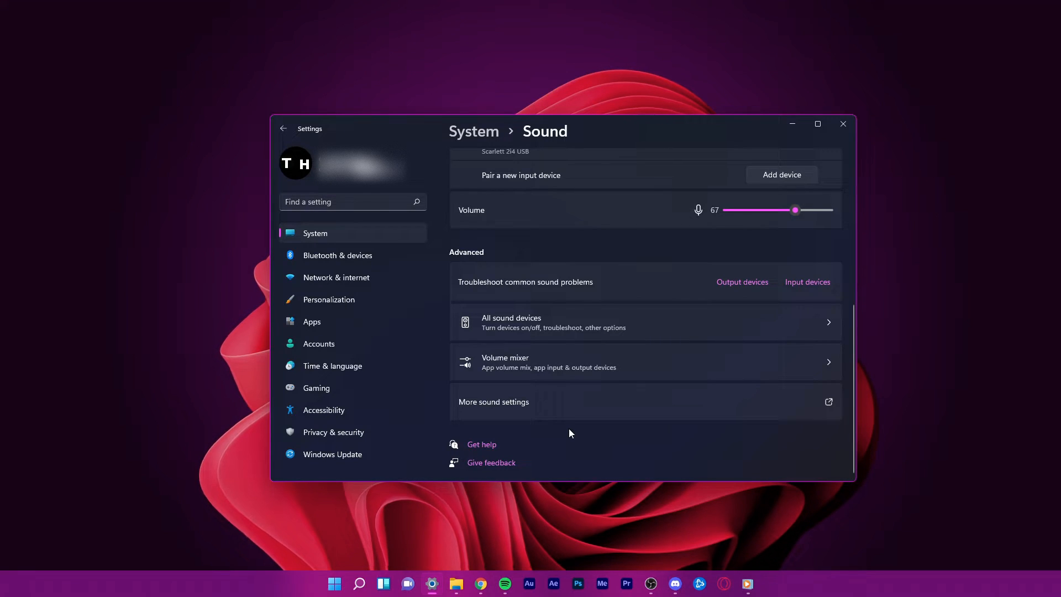
Step: Close Settings, switch to Device Manager and expand the Audio inputs and outputs category
{"action": "left_click", "coordinate": [842, 124]}
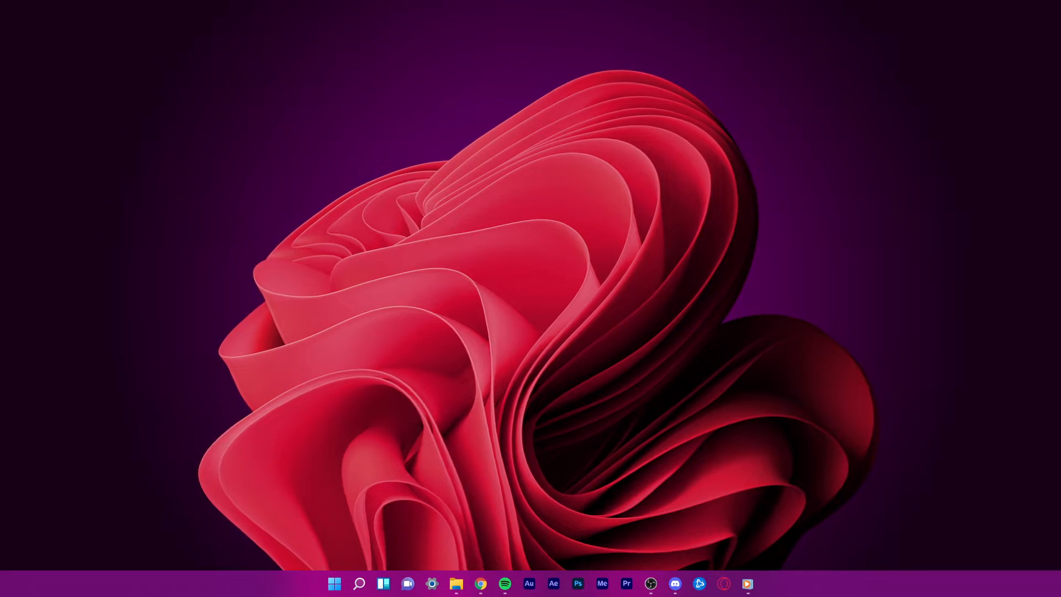
{"action": "key", "text": "super+s"}
{"action": "type", "text": "dev"}
{"action": "key", "text": "Return"}
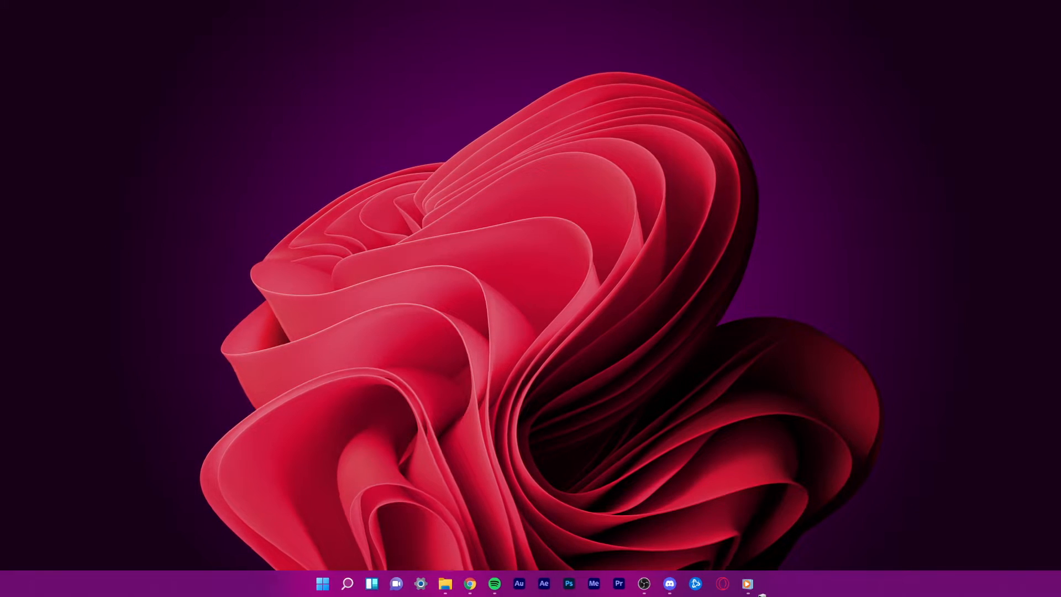
{"action": "left_click_drag", "start_coordinate": [200, 115], "coordinate": [575, 121]}
{"action": "left_click", "coordinate": [383, 167]}
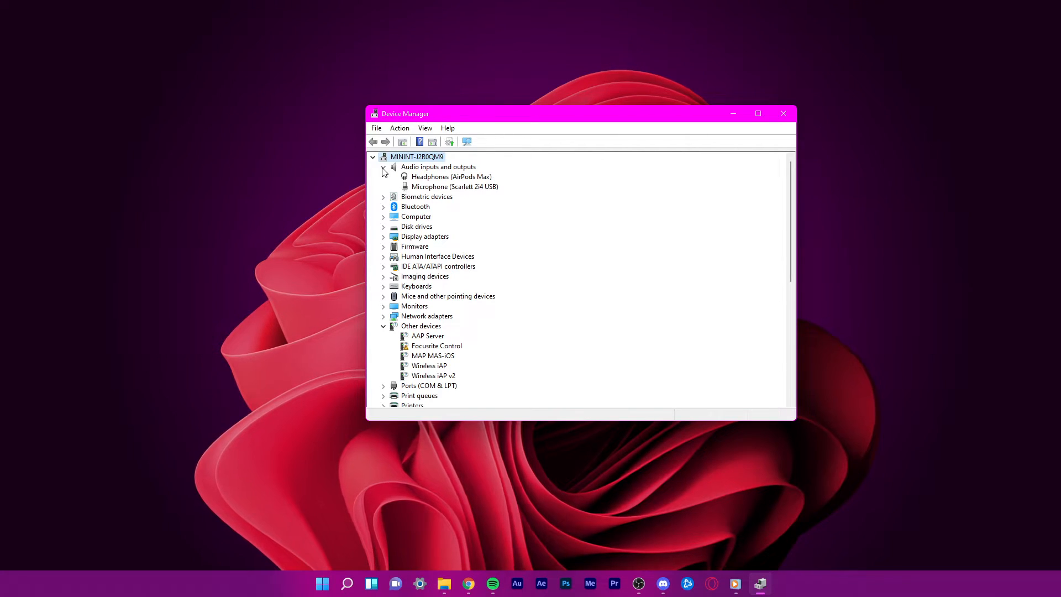
Step: View the driver update options for the Scarlett 2i4 USB microphone, close them and collapse the audio category
{"action": "left_click", "coordinate": [442, 187]}
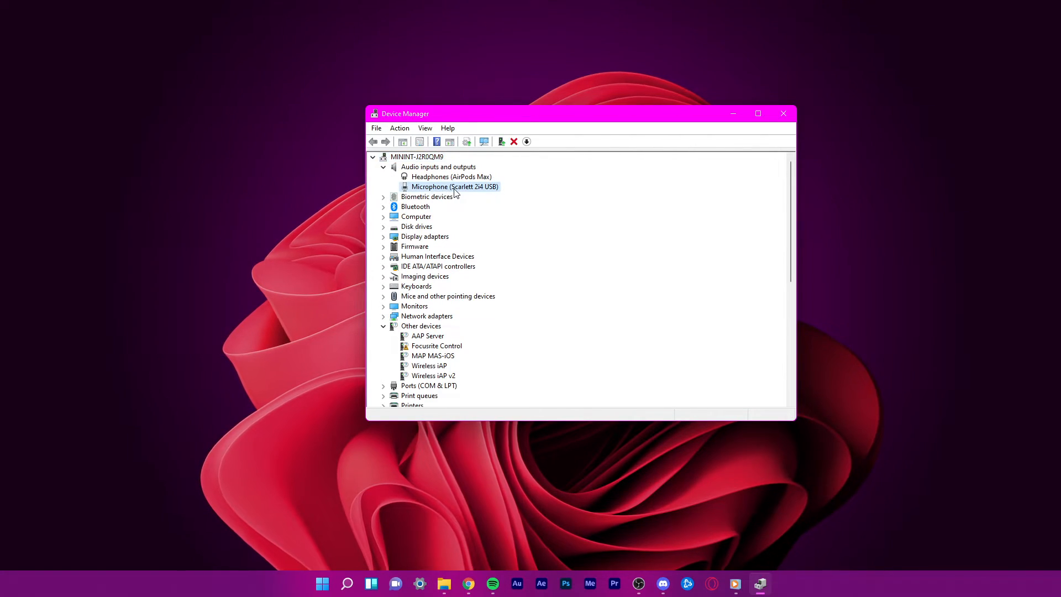
{"action": "right_click", "coordinate": [455, 191]}
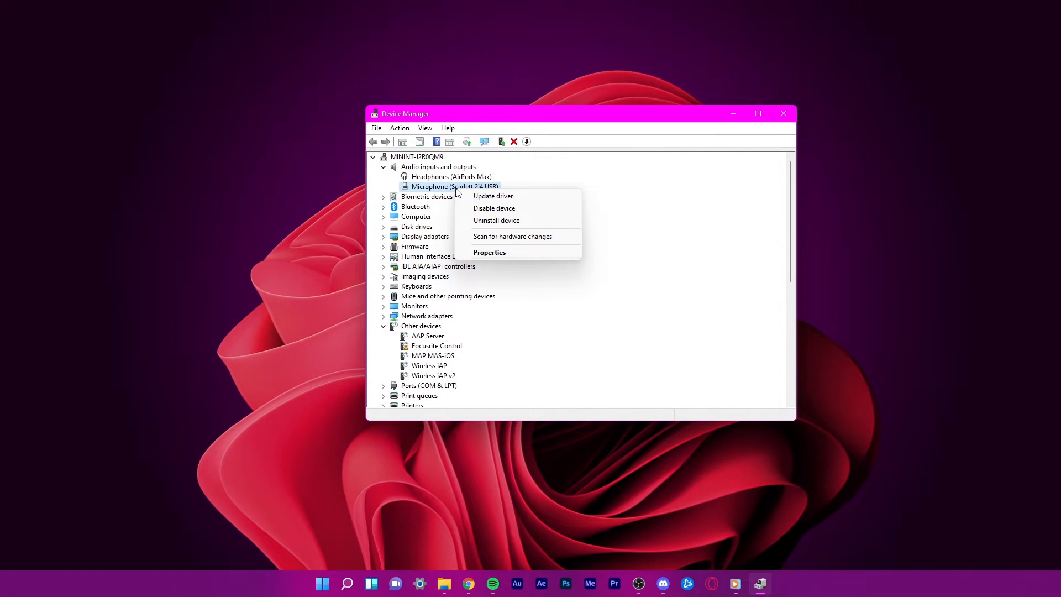
{"action": "left_click", "coordinate": [480, 199]}
{"action": "left_click_drag", "start_coordinate": [573, 160], "coordinate": [535, 159]}
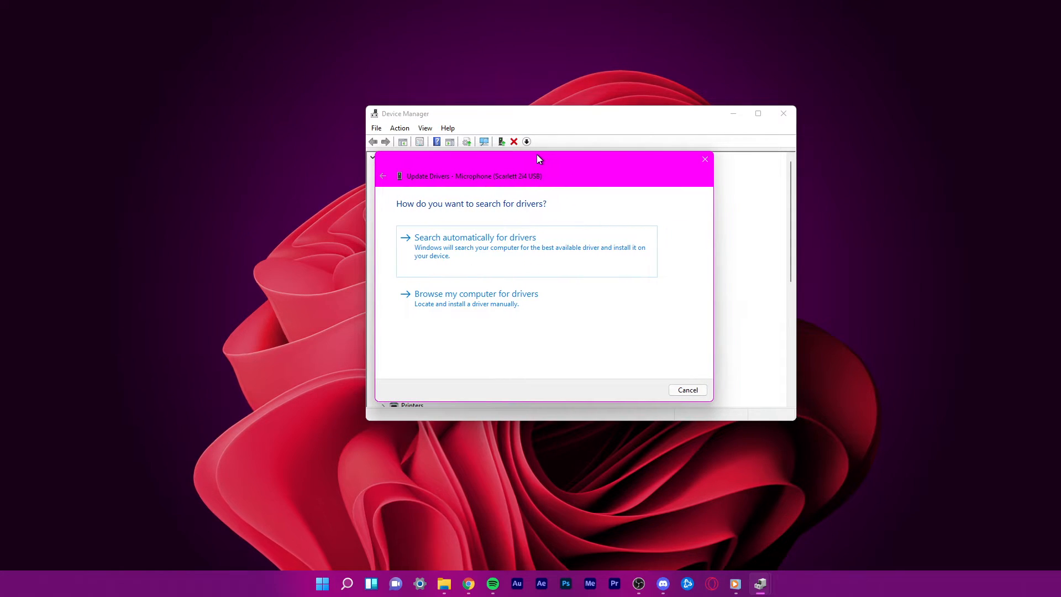
{"action": "left_click", "coordinate": [704, 160]}
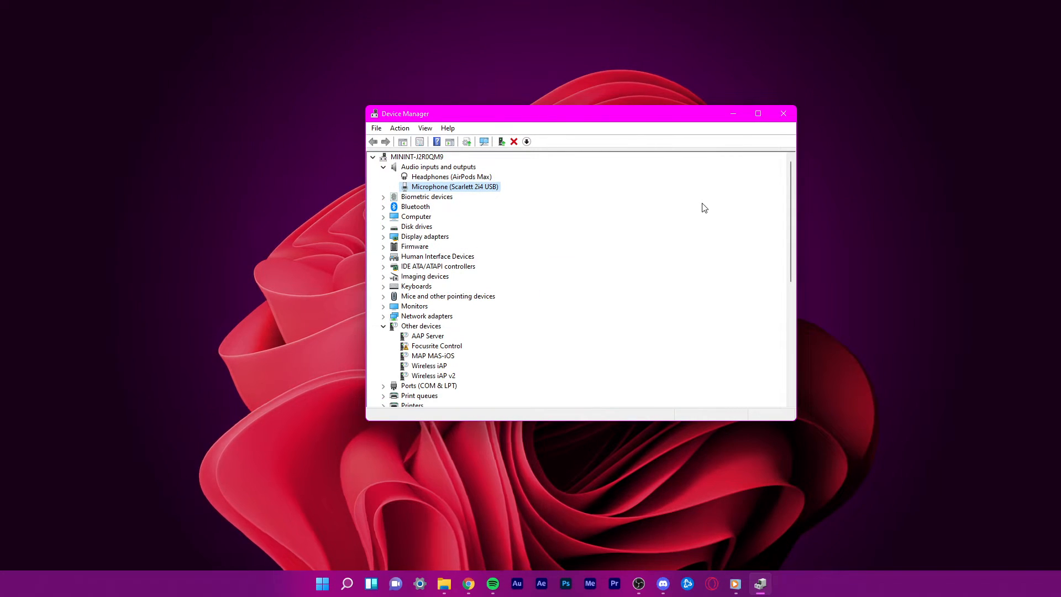
{"action": "left_click", "coordinate": [383, 167]}
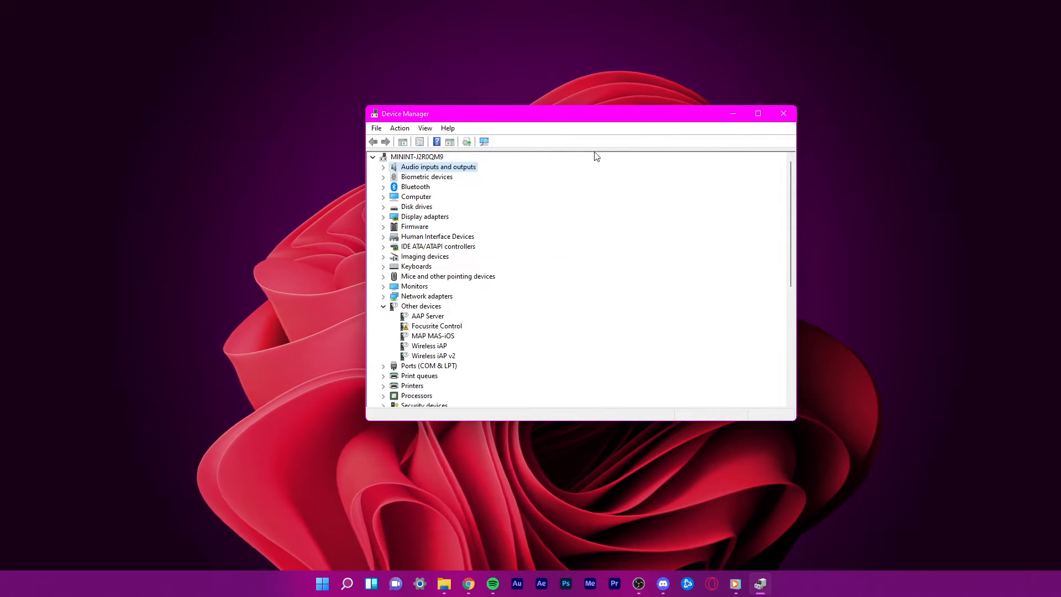
Step: Close Device Manager, switch to Discord and open its Voice & Video settings
{"action": "left_click", "coordinate": [783, 113]}
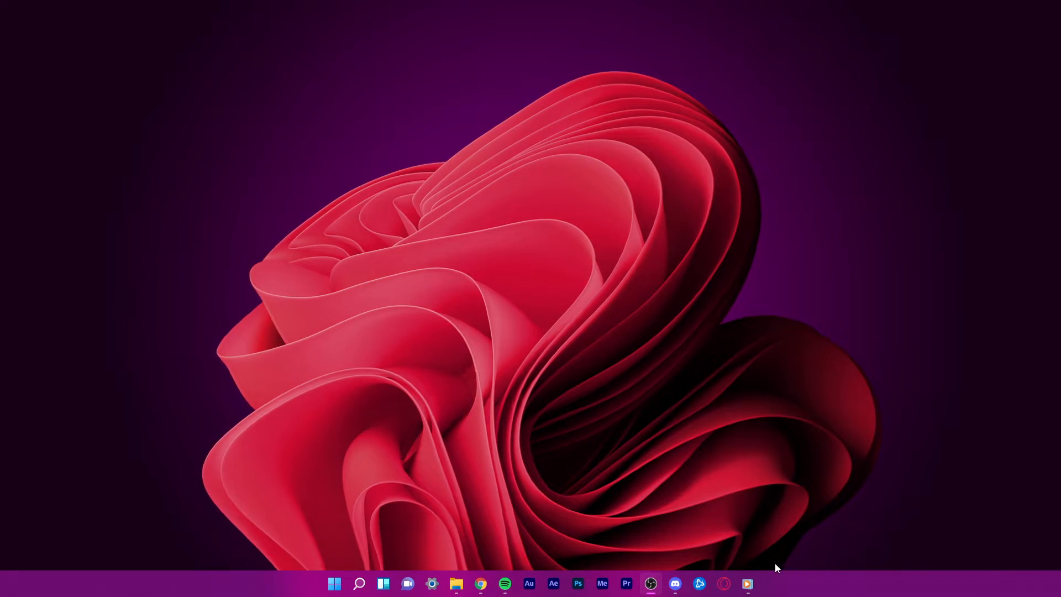
{"action": "left_click", "coordinate": [675, 583]}
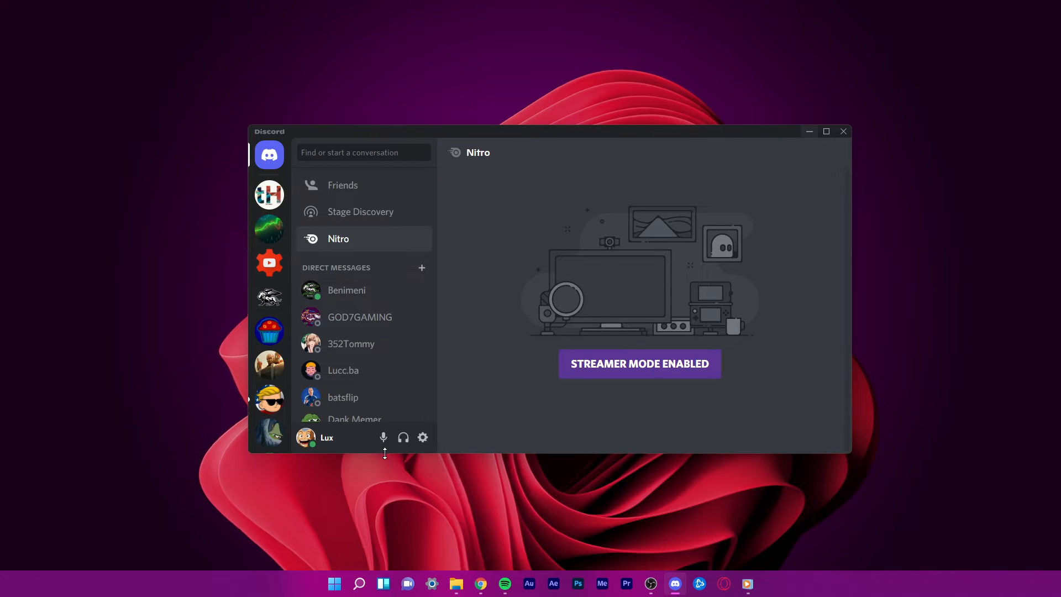
{"action": "left_click", "coordinate": [424, 438]}
{"action": "scroll", "coordinate": [319, 379], "scroll_direction": "down", "scroll_amount": 3}
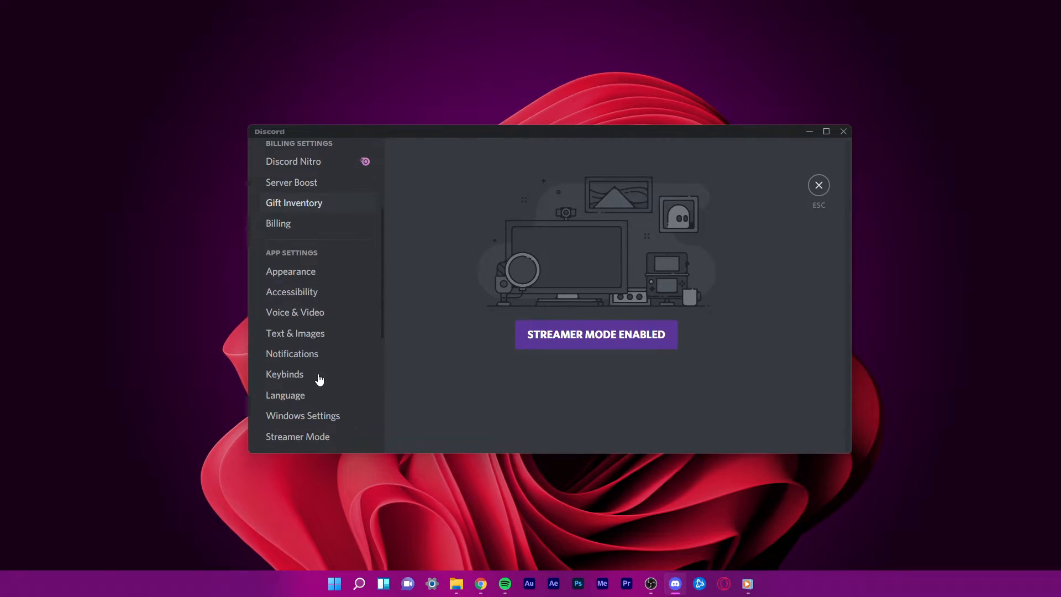
{"action": "left_click", "coordinate": [284, 313]}
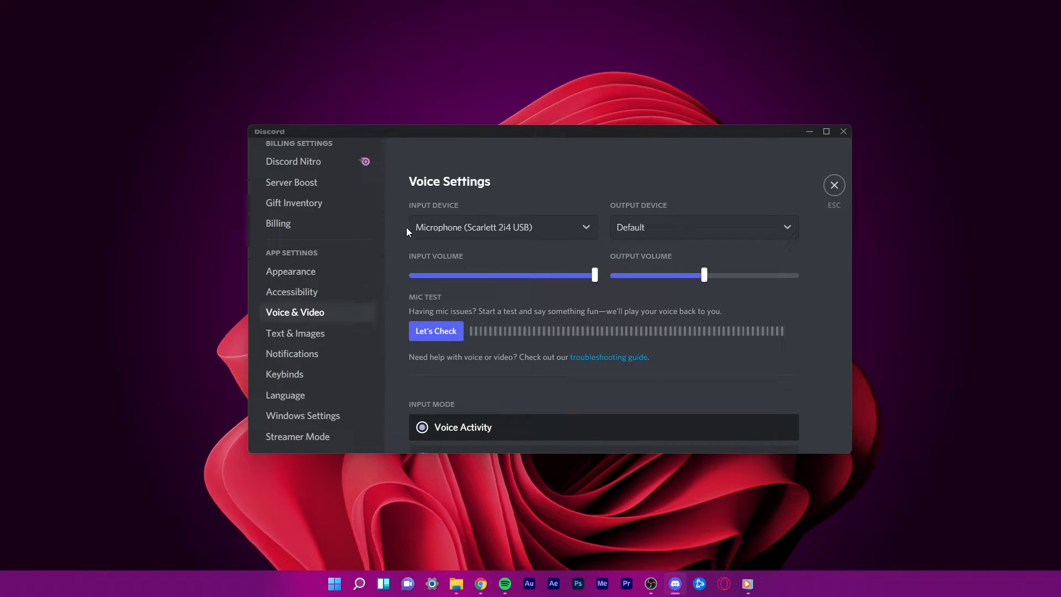
Step: Set the input device to Microphone (Scarlett 2i4 USB) and view the available output devices
{"action": "left_click", "coordinate": [584, 227]}
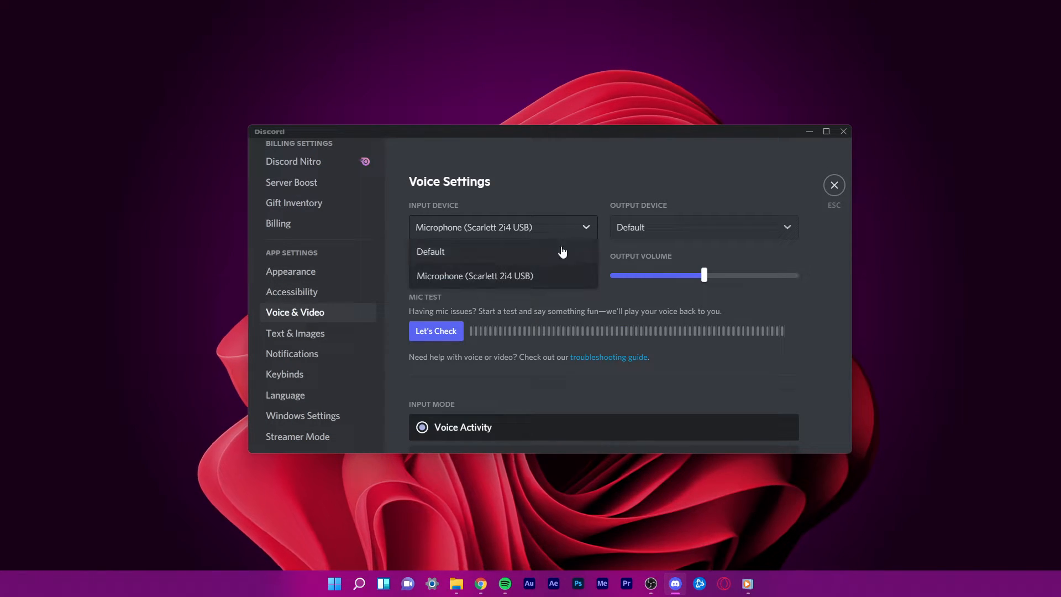
{"action": "left_click", "coordinate": [493, 279]}
{"action": "left_click", "coordinate": [786, 229]}
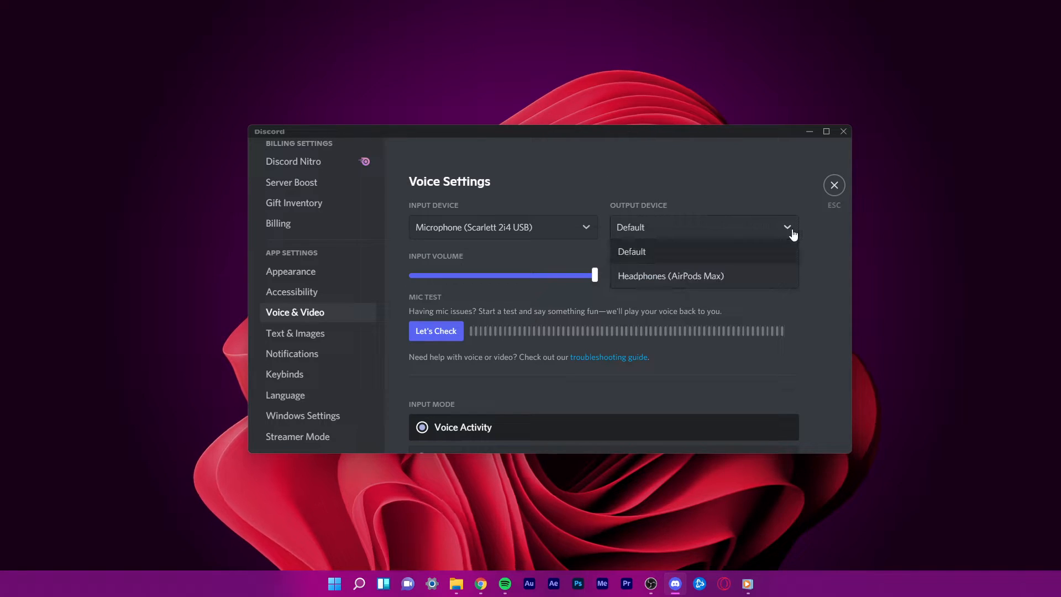
{"action": "left_click", "coordinate": [834, 239]}
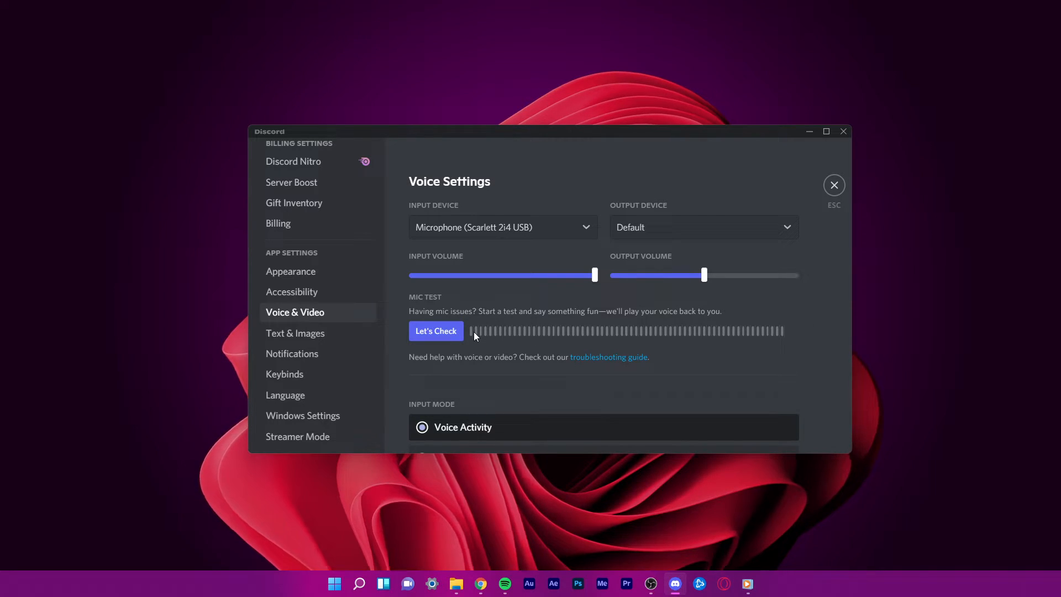
Step: Check the input mode, input sensitivity and voice processing settings, including noise reduction and automatic gain control, and close Discord
{"action": "scroll", "coordinate": [812, 330], "scroll_direction": "down", "scroll_amount": 10}
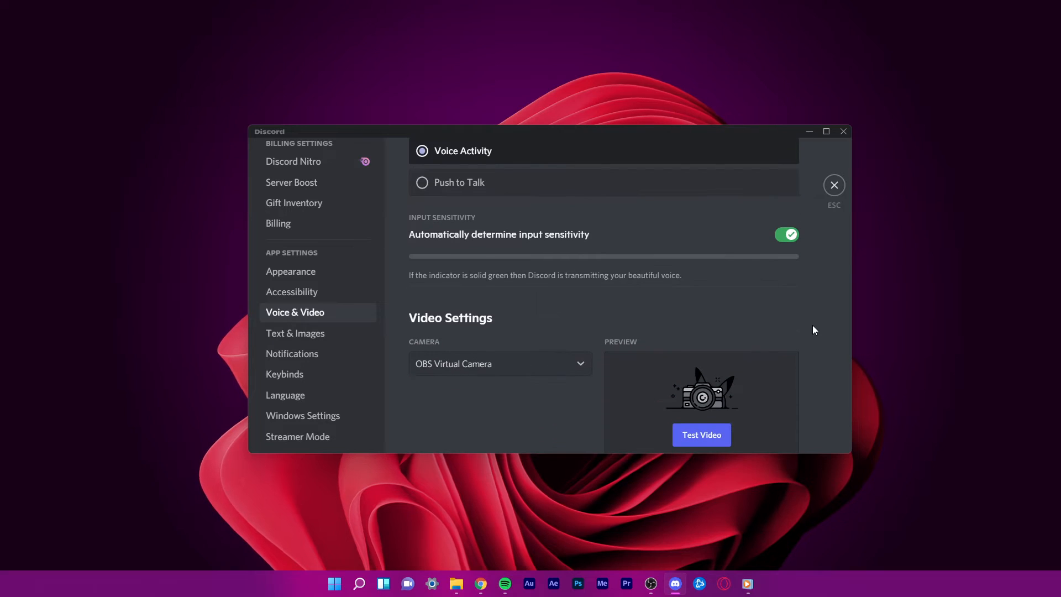
{"action": "scroll", "coordinate": [813, 326], "scroll_direction": "down", "scroll_amount": 5}
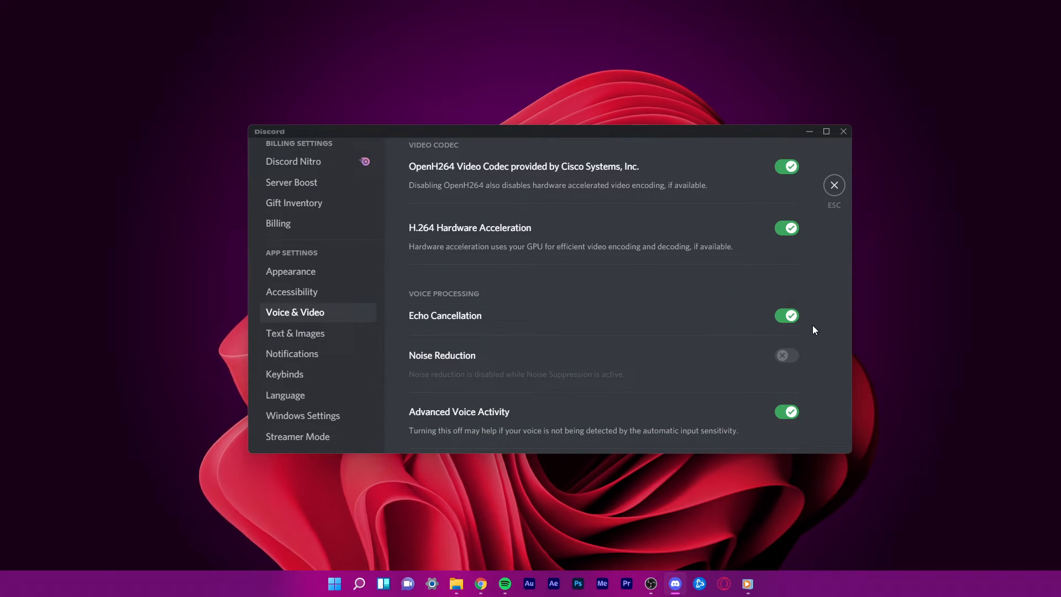
{"action": "scroll", "coordinate": [812, 325], "scroll_direction": "up", "scroll_amount": 3}
{"action": "scroll", "coordinate": [813, 325], "scroll_direction": "down", "scroll_amount": 6}
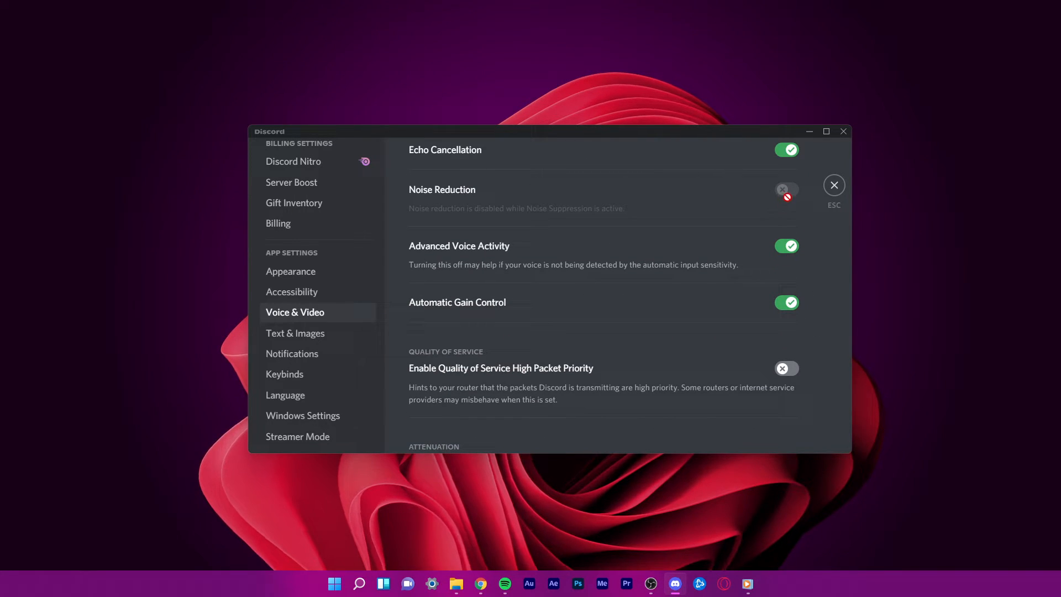
{"action": "scroll", "coordinate": [786, 197], "scroll_direction": "up", "scroll_amount": 1}
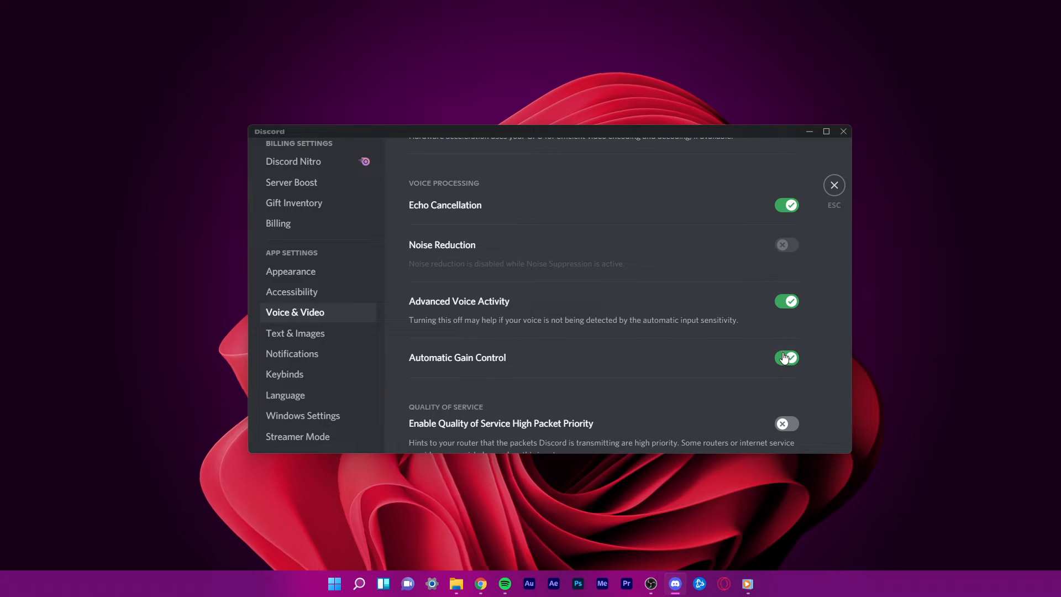
{"action": "scroll", "coordinate": [821, 343], "scroll_direction": "up", "scroll_amount": 2}
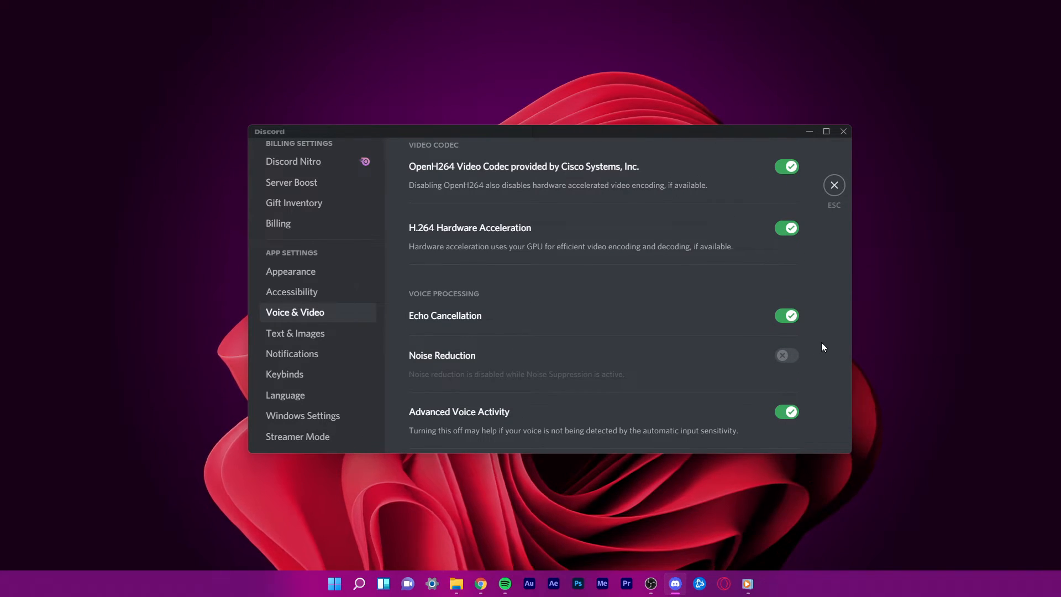
{"action": "scroll", "coordinate": [821, 347], "scroll_direction": "down", "scroll_amount": 1}
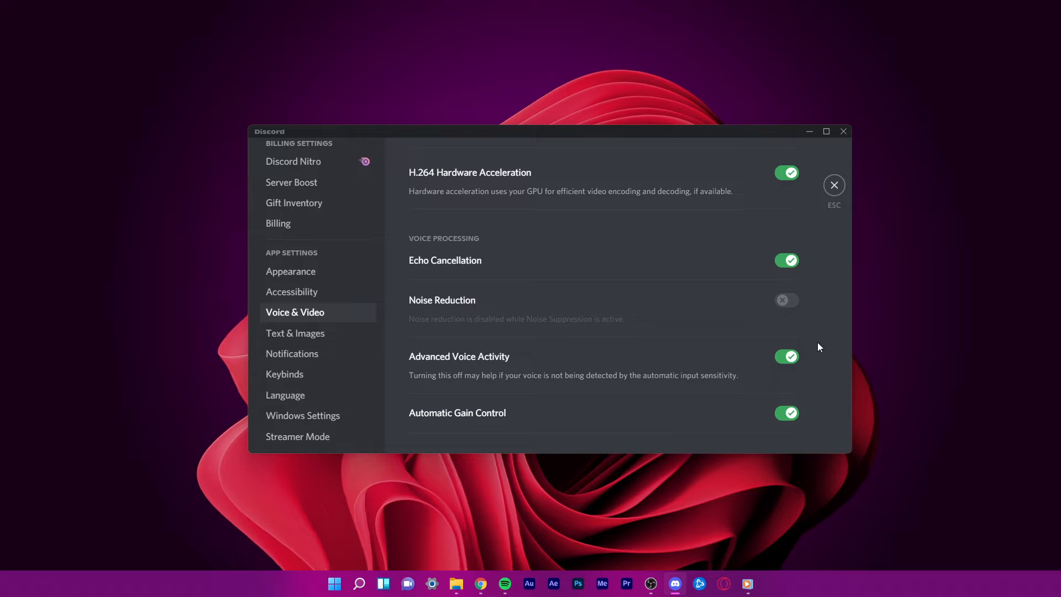
{"action": "left_click", "coordinate": [833, 194]}
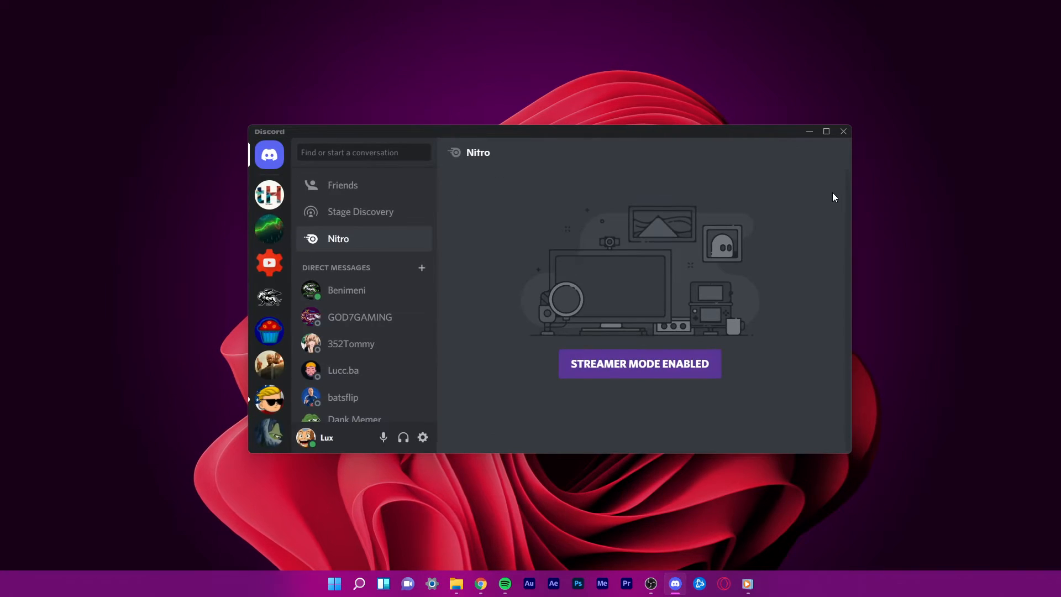
{"action": "left_click", "coordinate": [843, 136]}
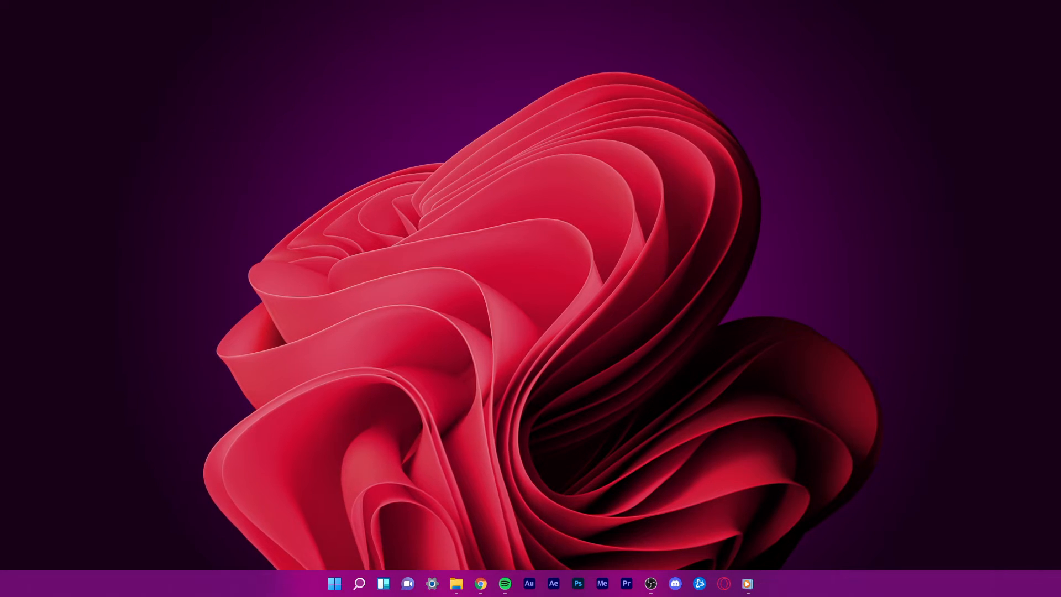
Step: Open Task Manager and end a Discord background process
{"action": "key", "text": "super"}
{"action": "type", "text": "task"}
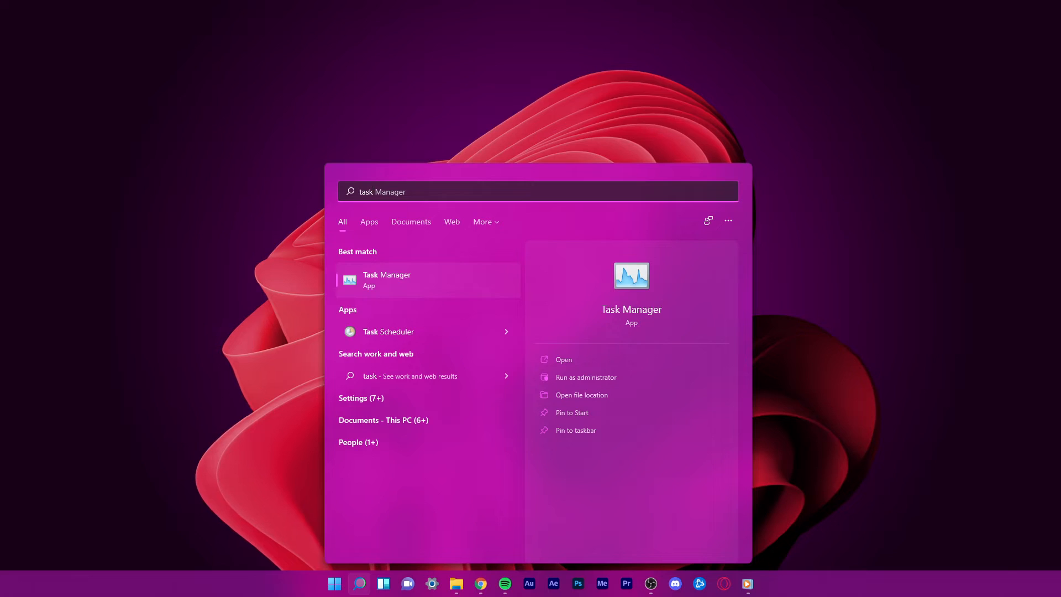
{"action": "key", "text": "Return"}
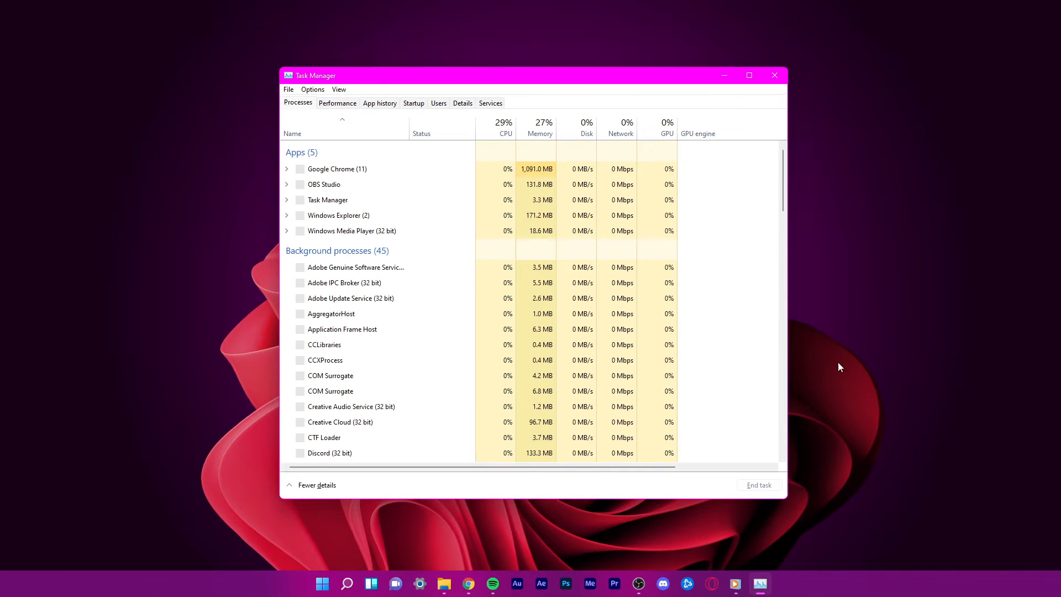
{"action": "left_click", "coordinate": [367, 324]}
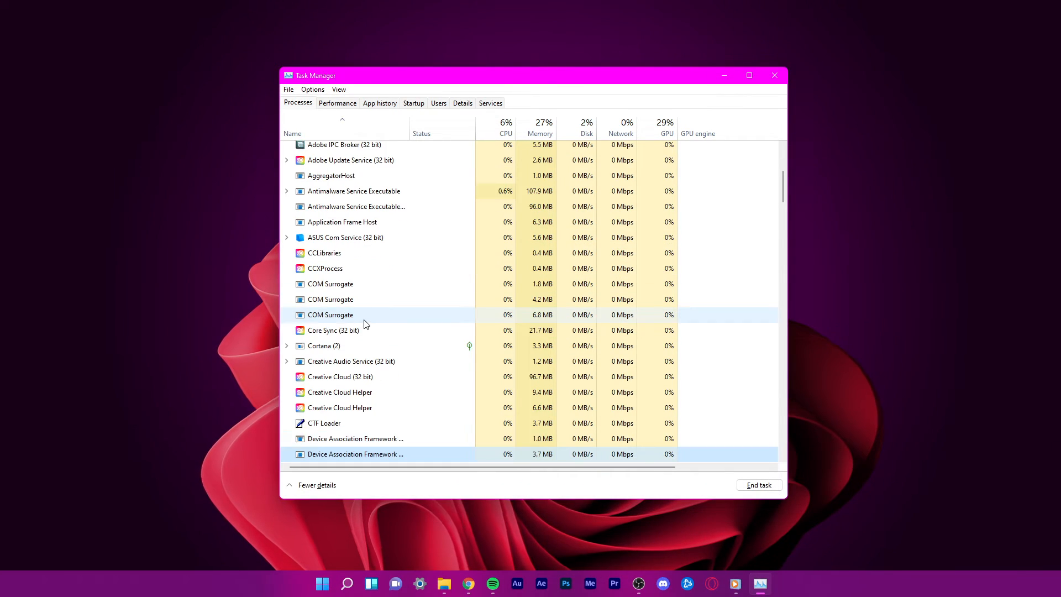
{"action": "right_click", "coordinate": [328, 454]}
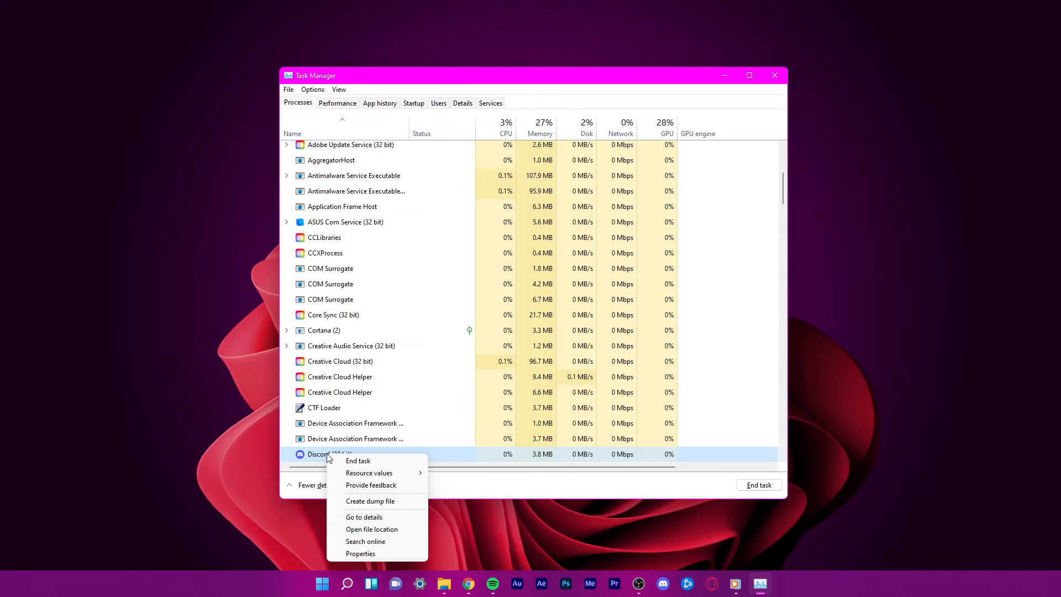
{"action": "left_click", "coordinate": [358, 460]}
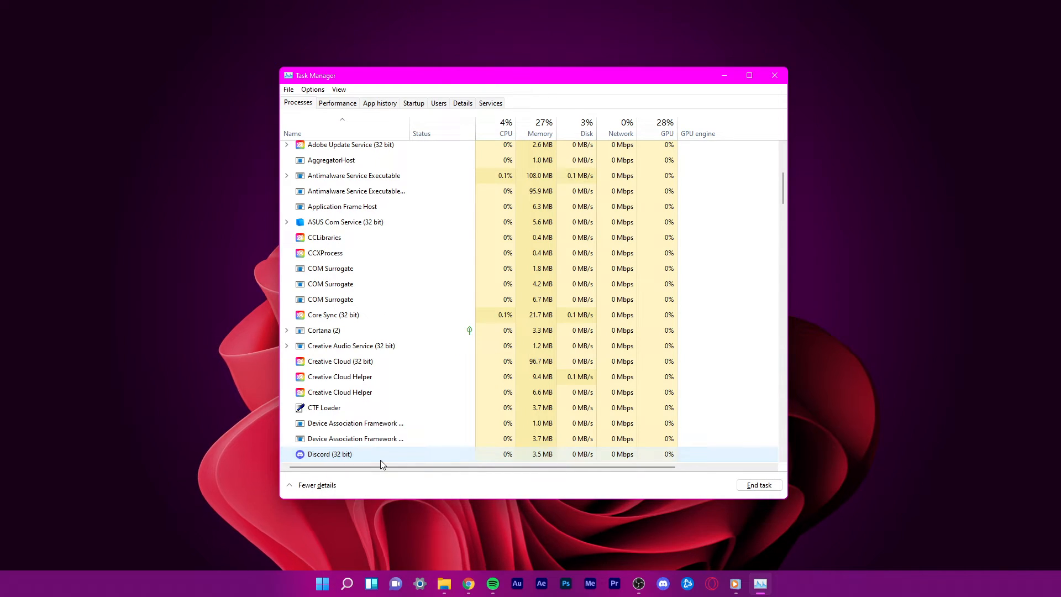
Step: End the remaining Discord background processes, check the rest of the process list and close Task Manager
{"action": "scroll", "coordinate": [385, 332], "scroll_direction": "down", "scroll_amount": 2}
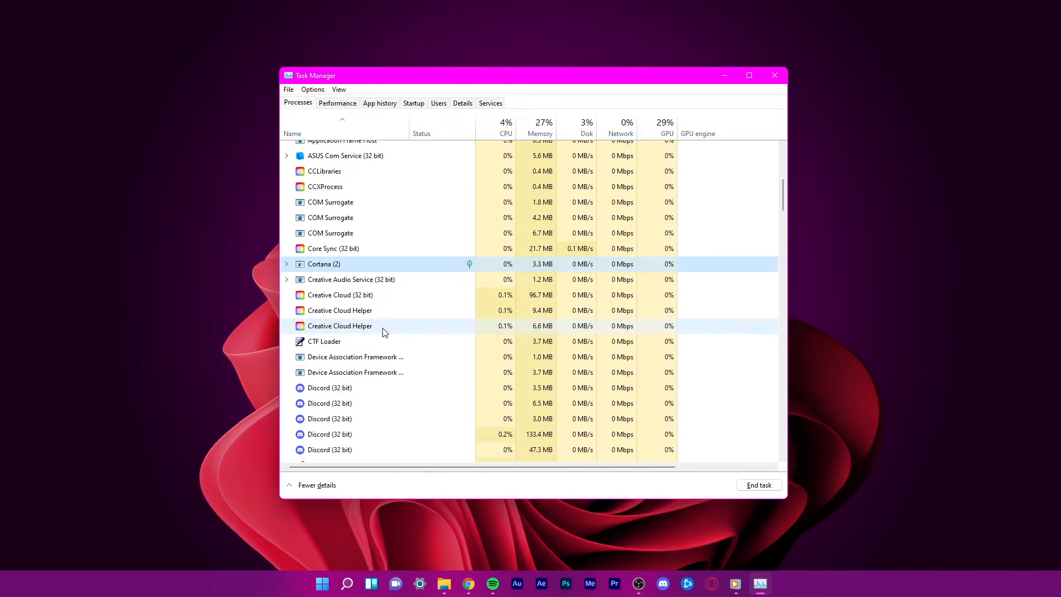
{"action": "left_click", "coordinate": [759, 485]}
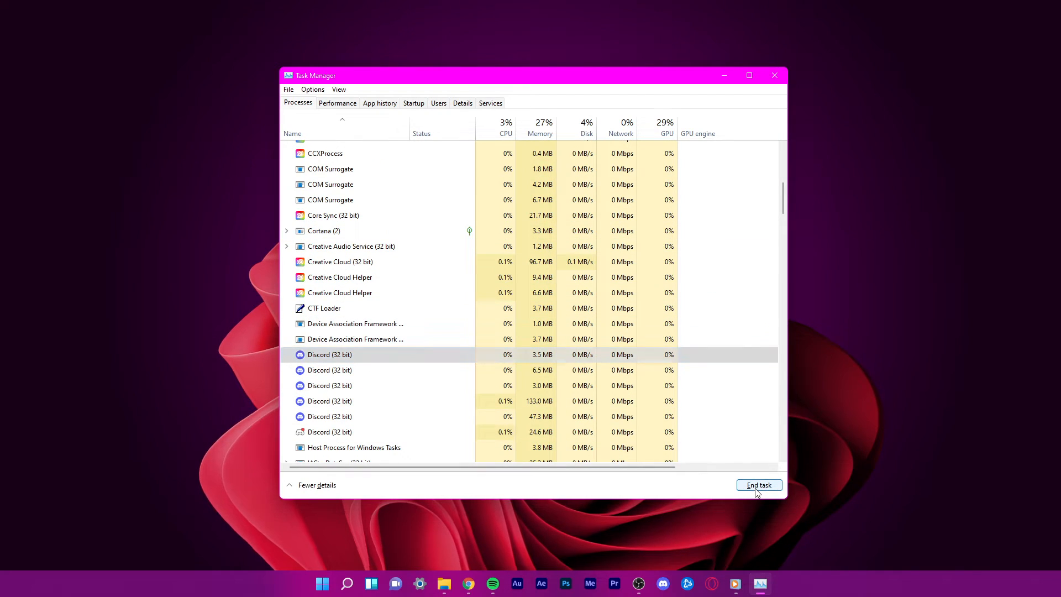
{"action": "left_click", "coordinate": [374, 377]}
{"action": "left_click", "coordinate": [758, 485]}
{"action": "left_click", "coordinate": [371, 399]}
{"action": "left_click", "coordinate": [759, 487]}
{"action": "left_click", "coordinate": [403, 323]}
{"action": "scroll", "coordinate": [404, 321], "scroll_direction": "down", "scroll_amount": 4}
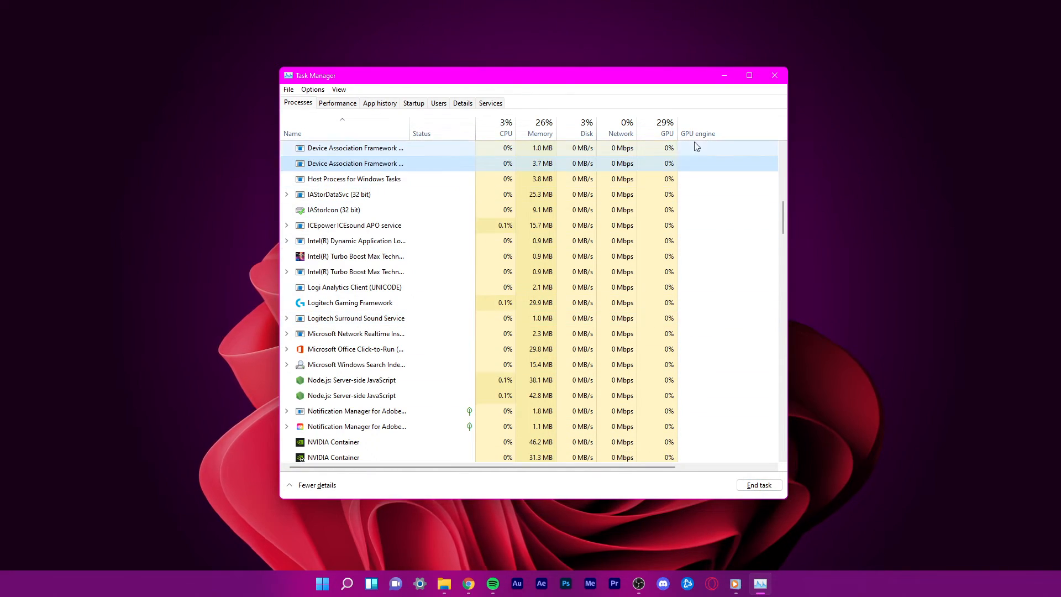
{"action": "left_click", "coordinate": [774, 75]}
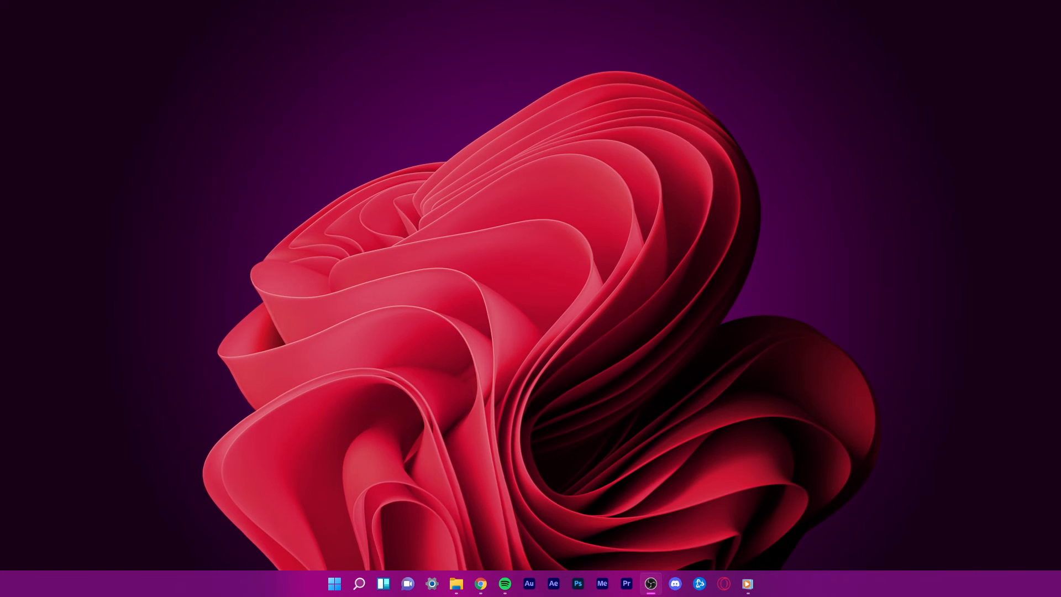
Step: Search Windows for the update settings, view the Windows Update page and close it
{"action": "key", "text": "super+s"}
{"action": "type", "text": "update"}
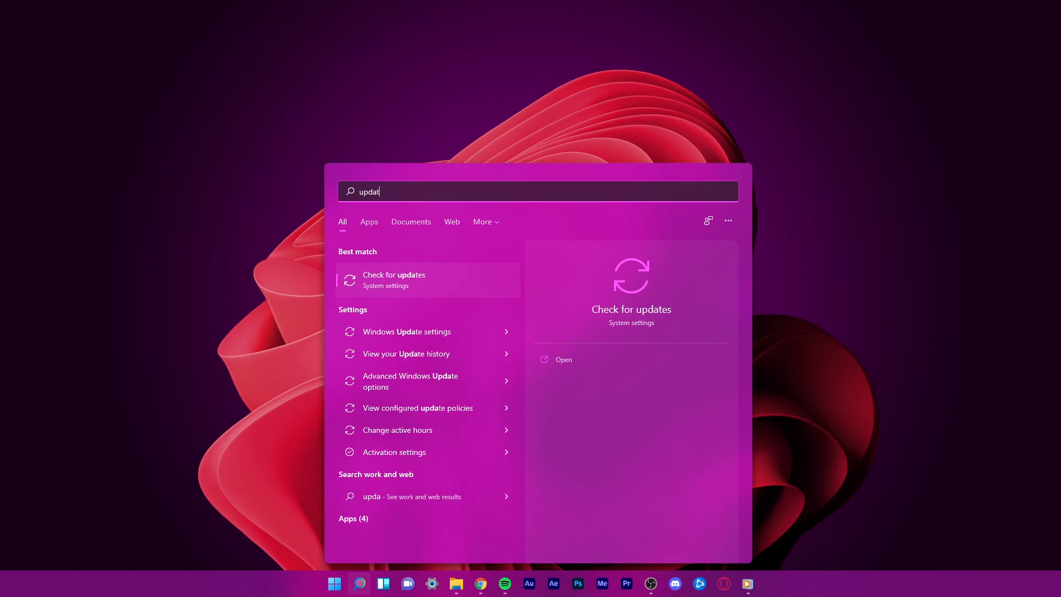
{"action": "left_click", "coordinate": [463, 291]}
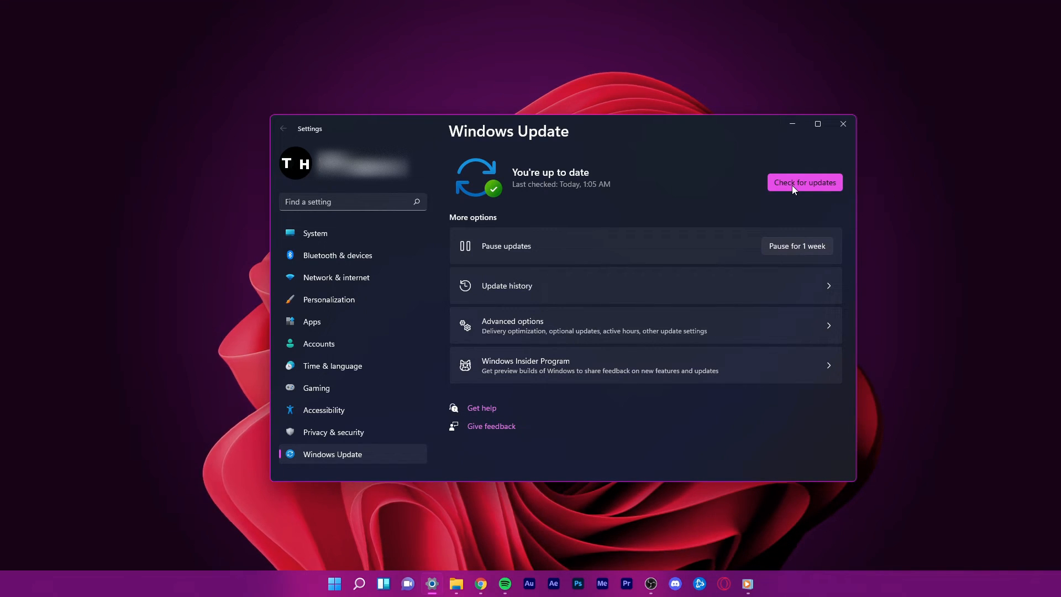
{"action": "left_click", "coordinate": [843, 123]}
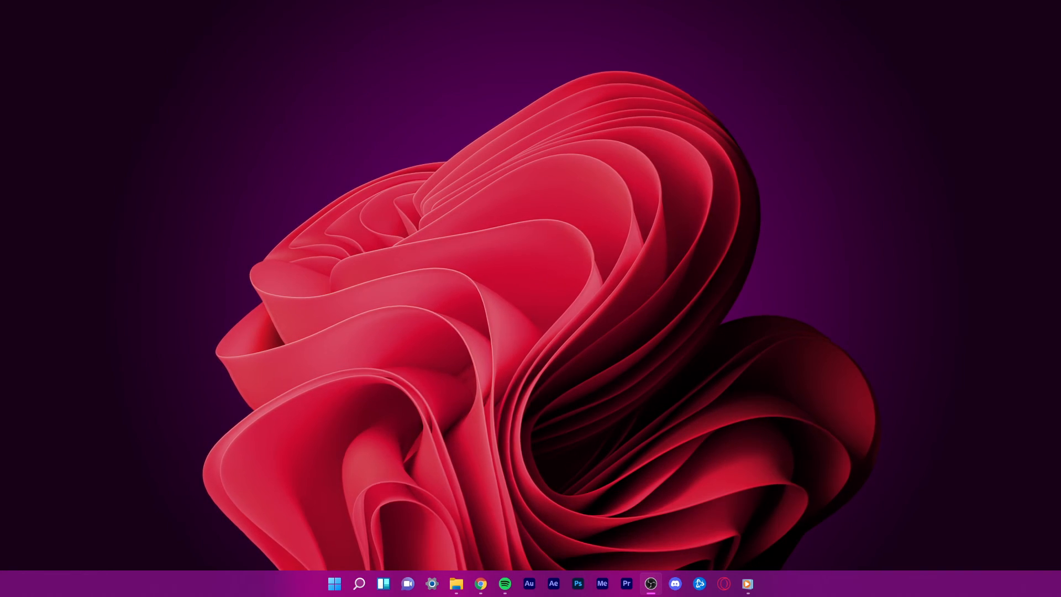
Step: Open the system's Sound settings, view the troubleshooting options for output and input devices, and close Settings
{"action": "key", "text": "super+s"}
{"action": "type", "text": "sound settings"}
{"action": "key", "text": "Return"}
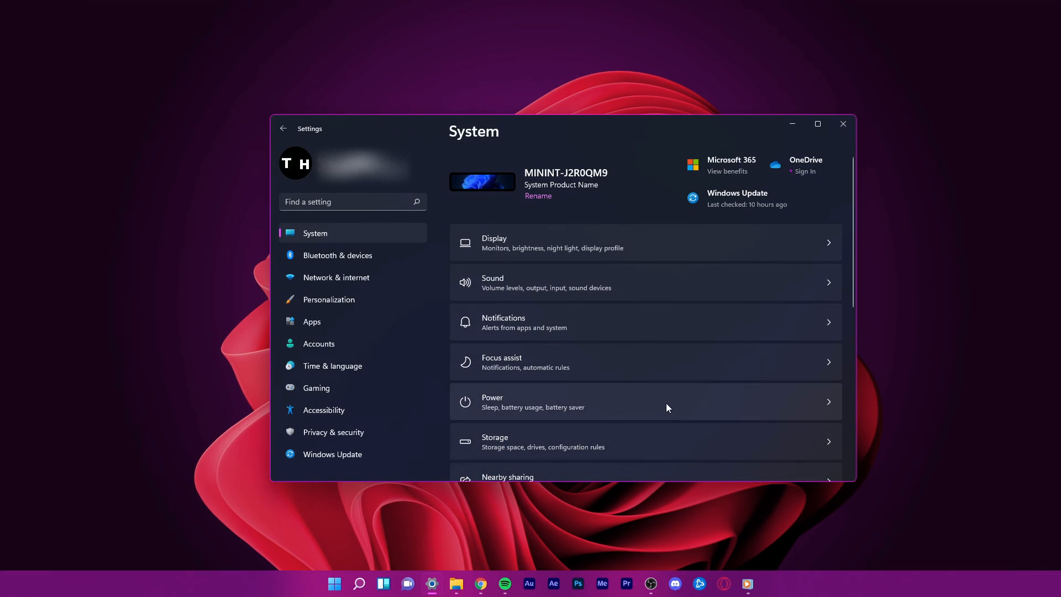
{"action": "left_click", "coordinate": [505, 287]}
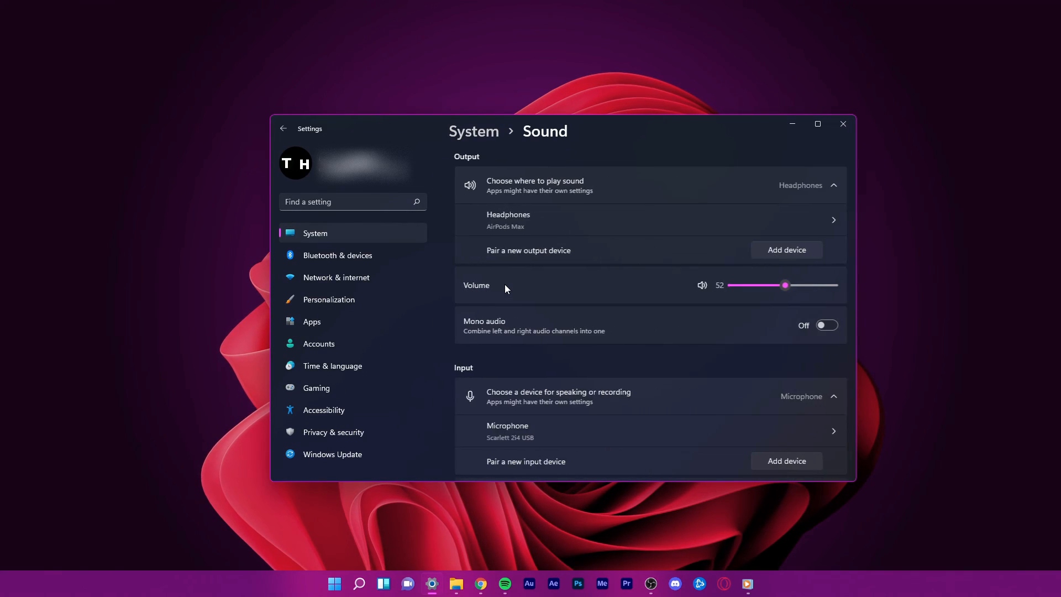
{"action": "scroll", "coordinate": [505, 286], "scroll_direction": "down", "scroll_amount": 6}
{"action": "scroll", "coordinate": [505, 288], "scroll_direction": "down", "scroll_amount": 1}
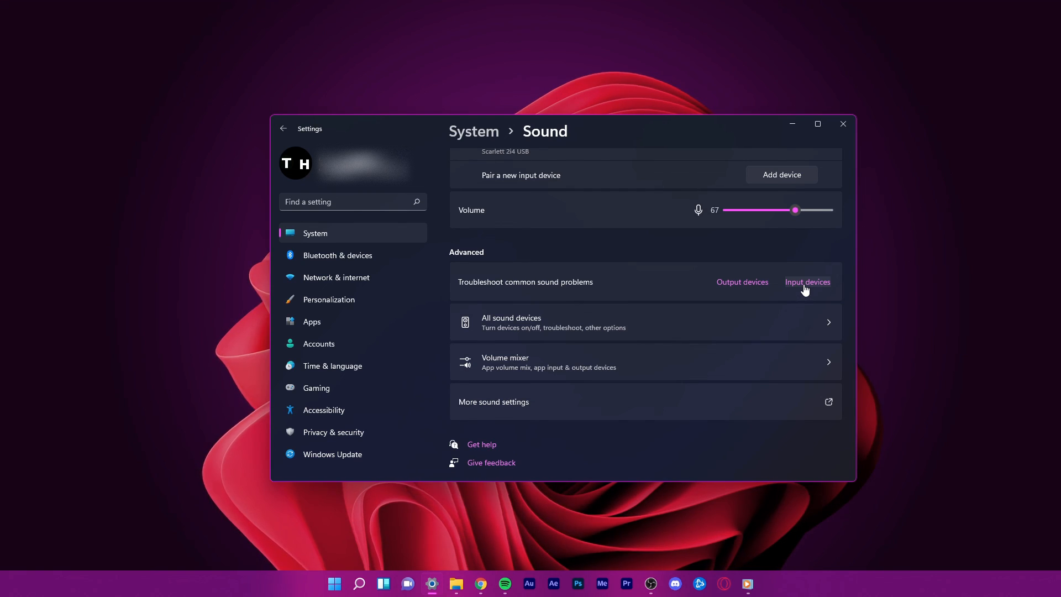
{"action": "left_click", "coordinate": [848, 134]}
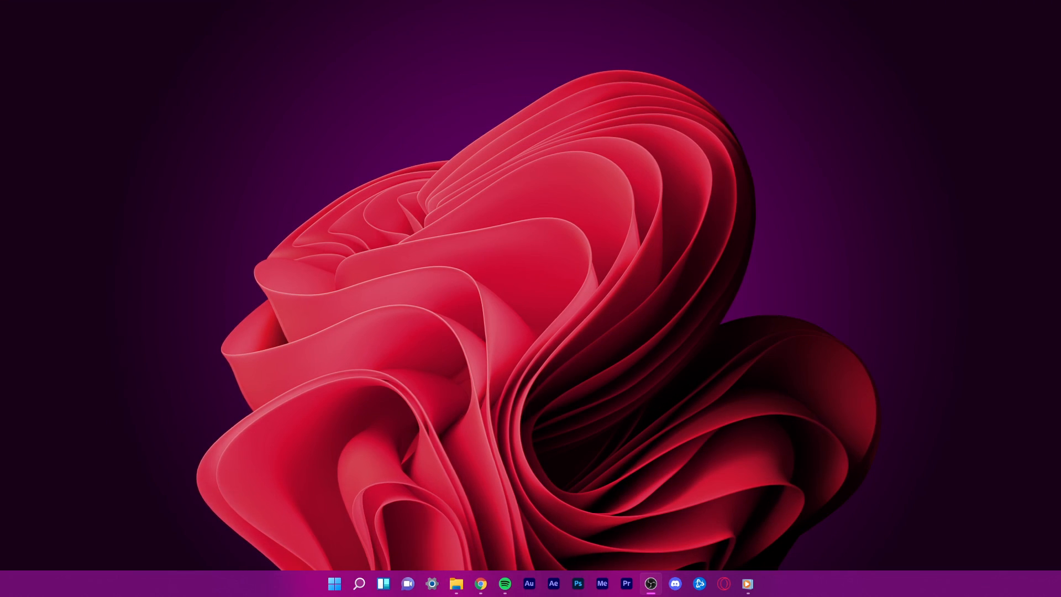